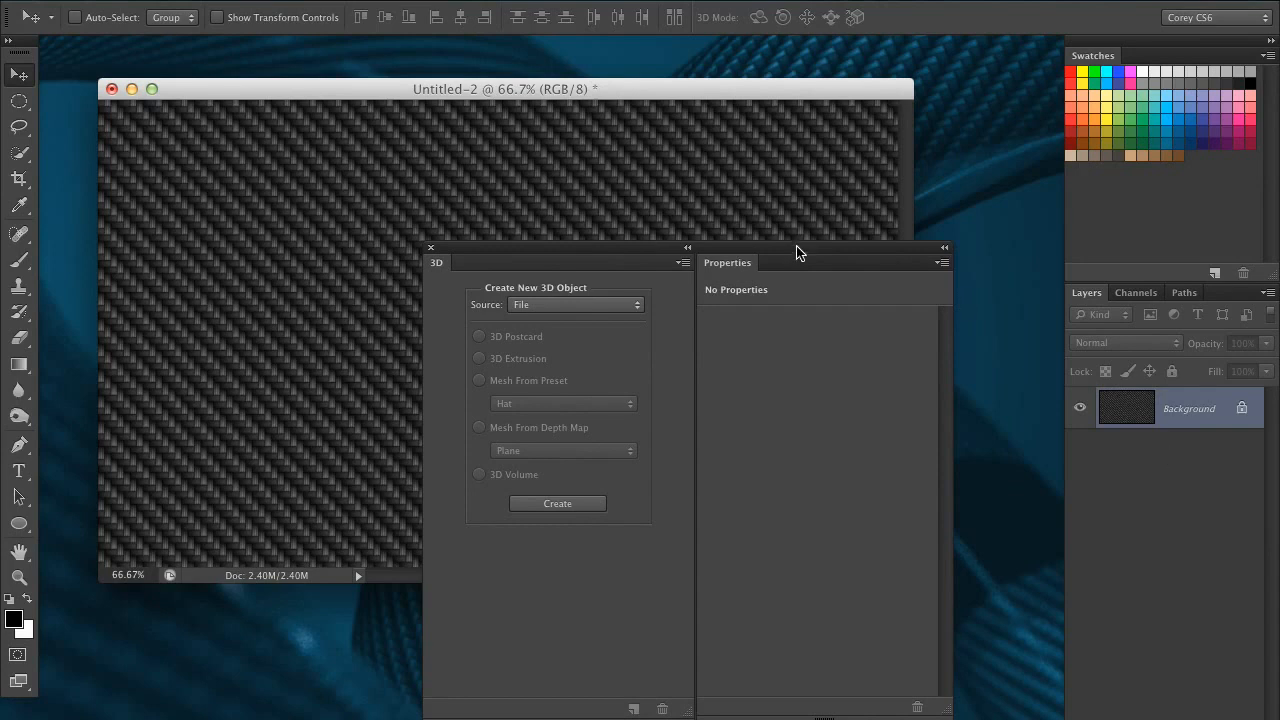
Reposition the document window and the floating 3D and Properties panels to clear the carbon-fibre canvas
left_click_drag(799, 252, 759, 575)
left_click_drag(627, 86, 657, 78)
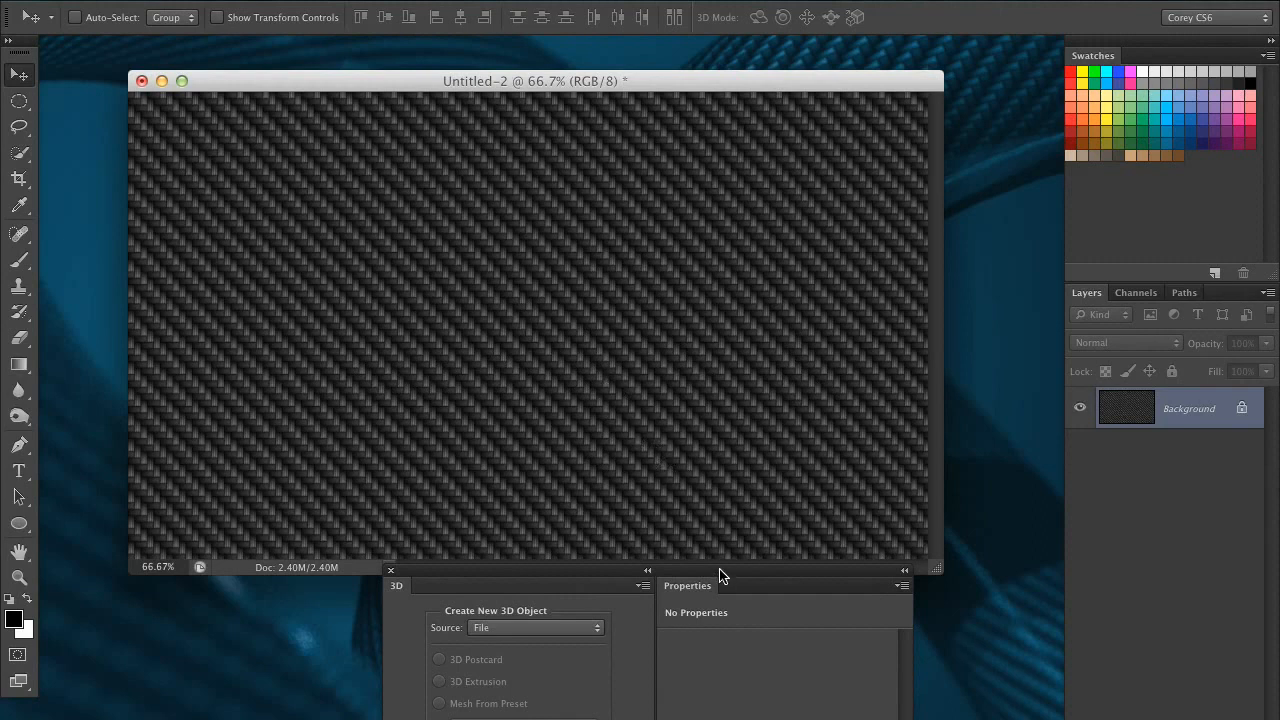
left_click_drag(720, 575, 780, 340)
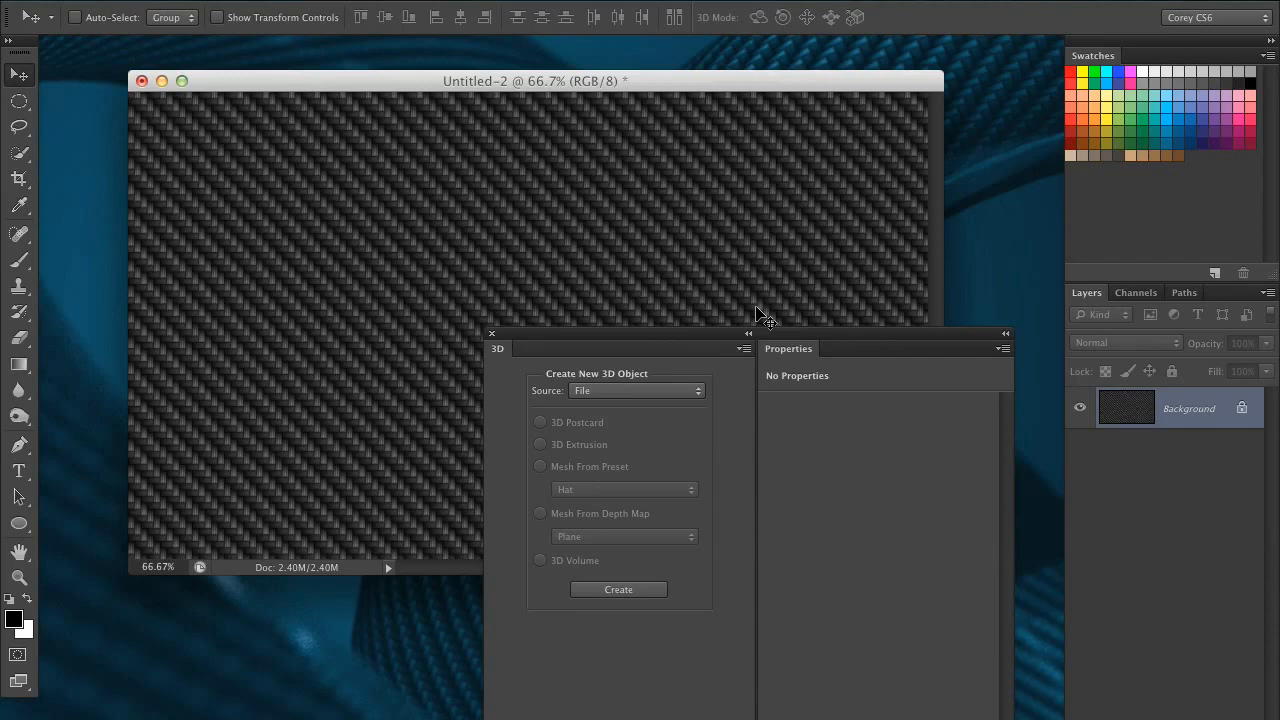
left_click_drag(630, 335, 664, 527)
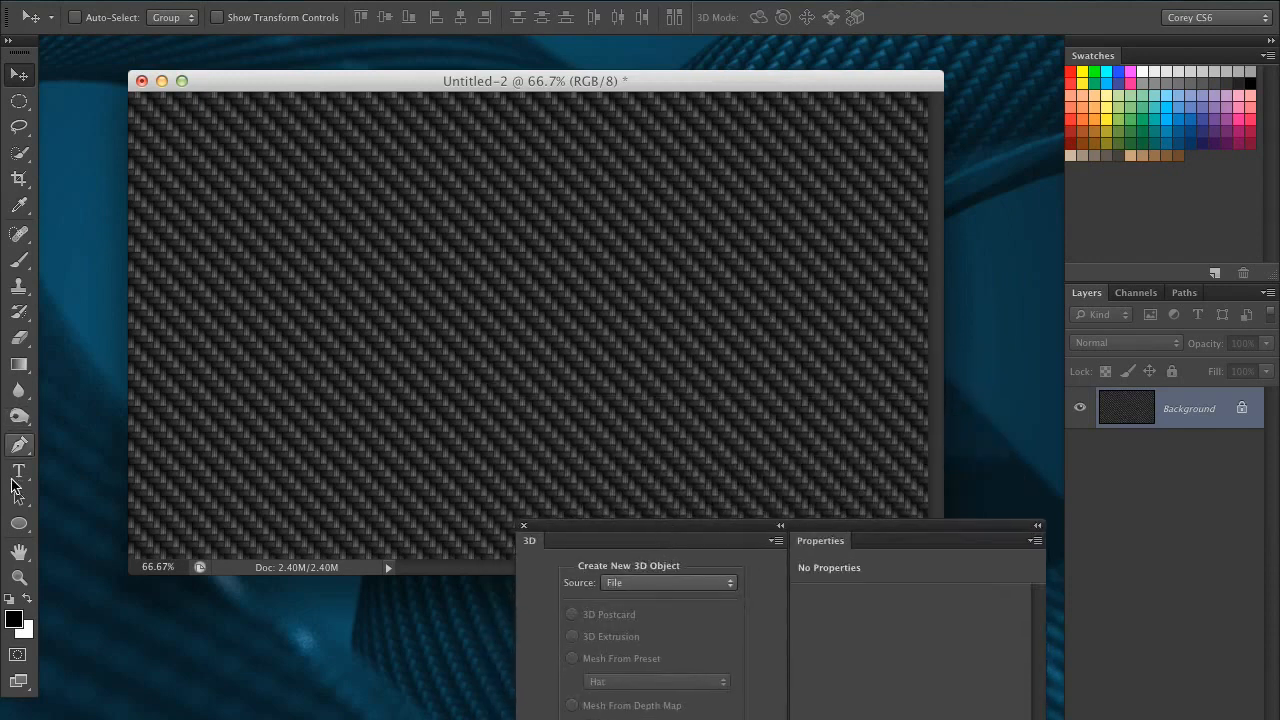
Draw a circular path with the Ellipse Tool in the left half of the carbon-fibre canvas
left_click(18, 523)
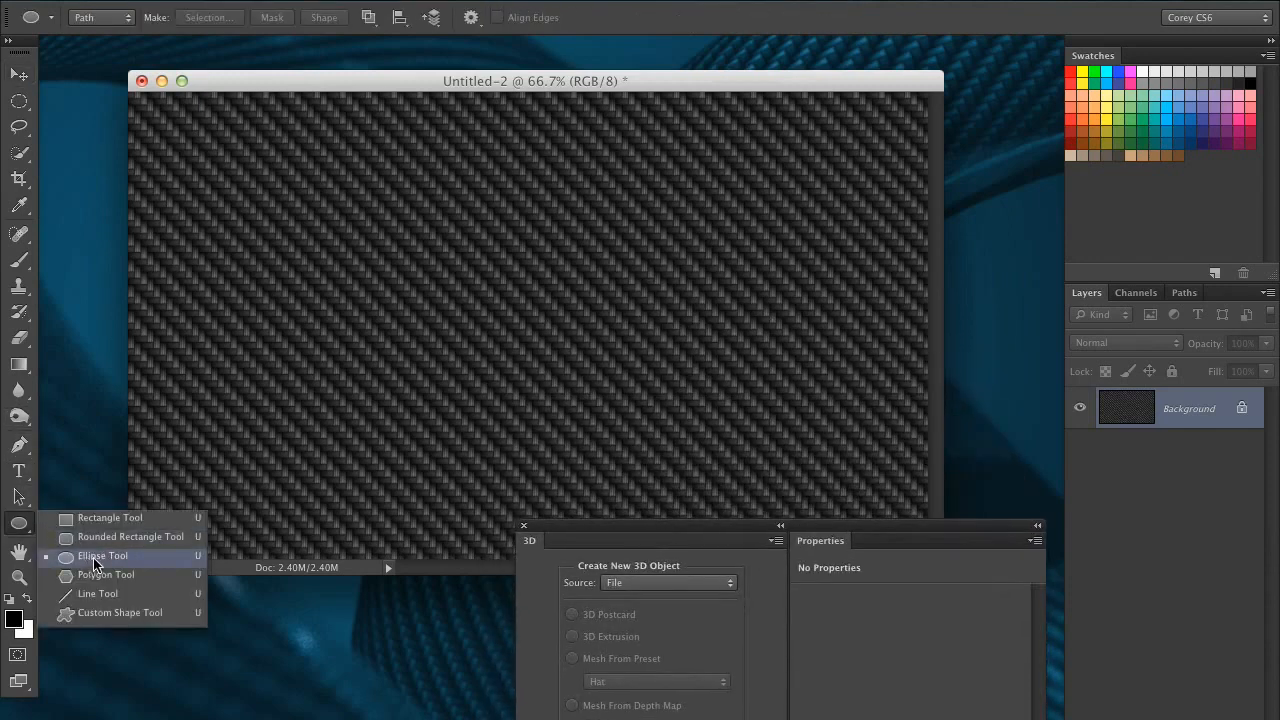
left_click(95, 558)
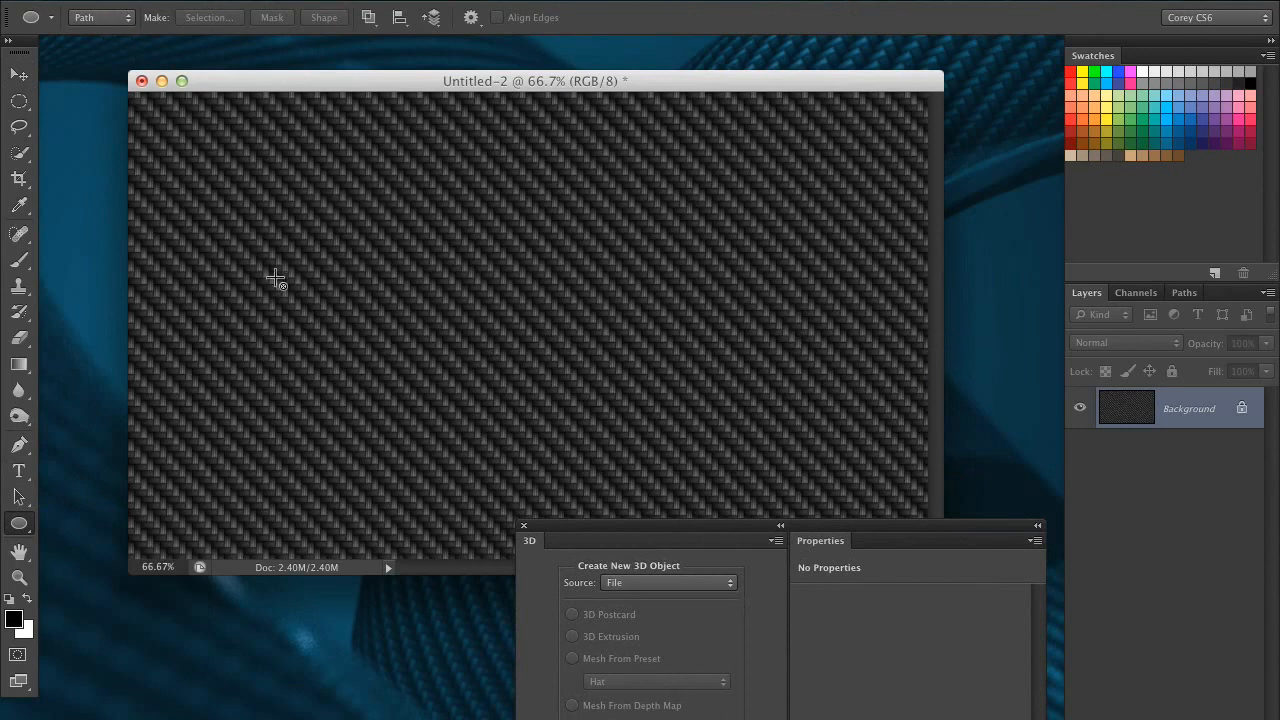
left_click_drag(265, 265, 387, 389)
Shift the circular path slightly down and right, and place a duplicate at the same height in the canvas's right half
left_click(18, 497)
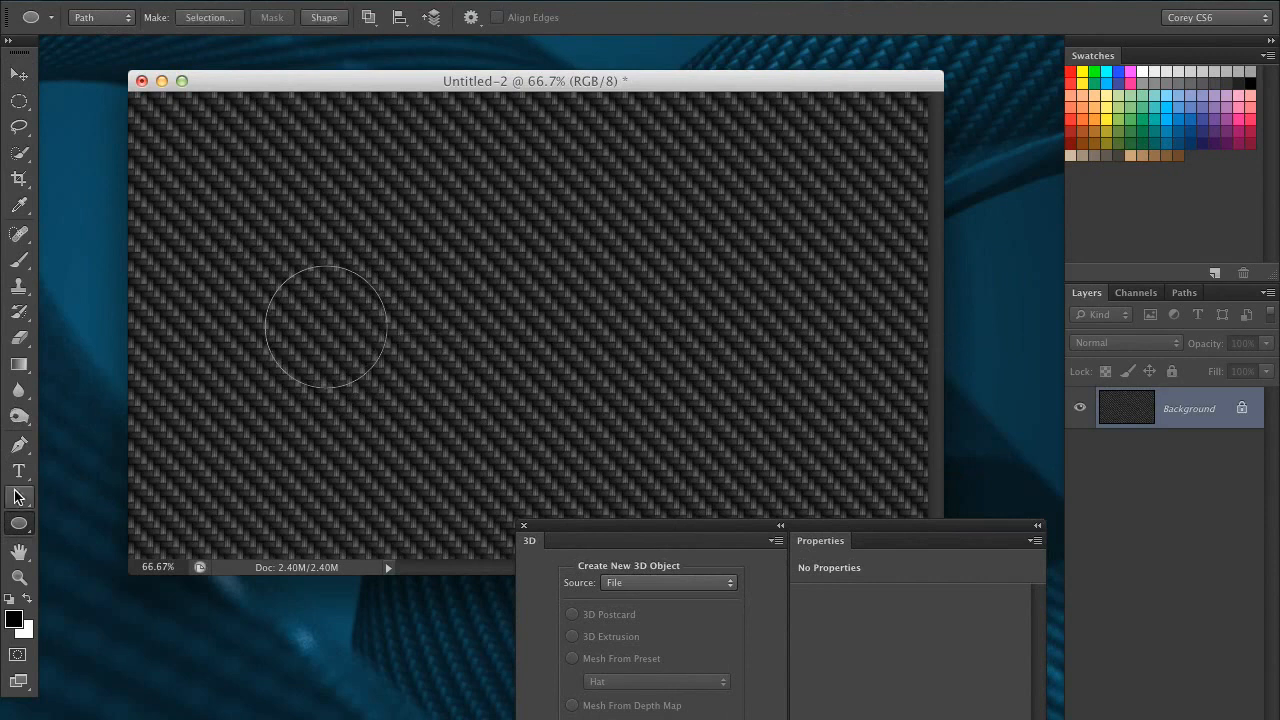
left_click_drag(385, 339, 398, 345)
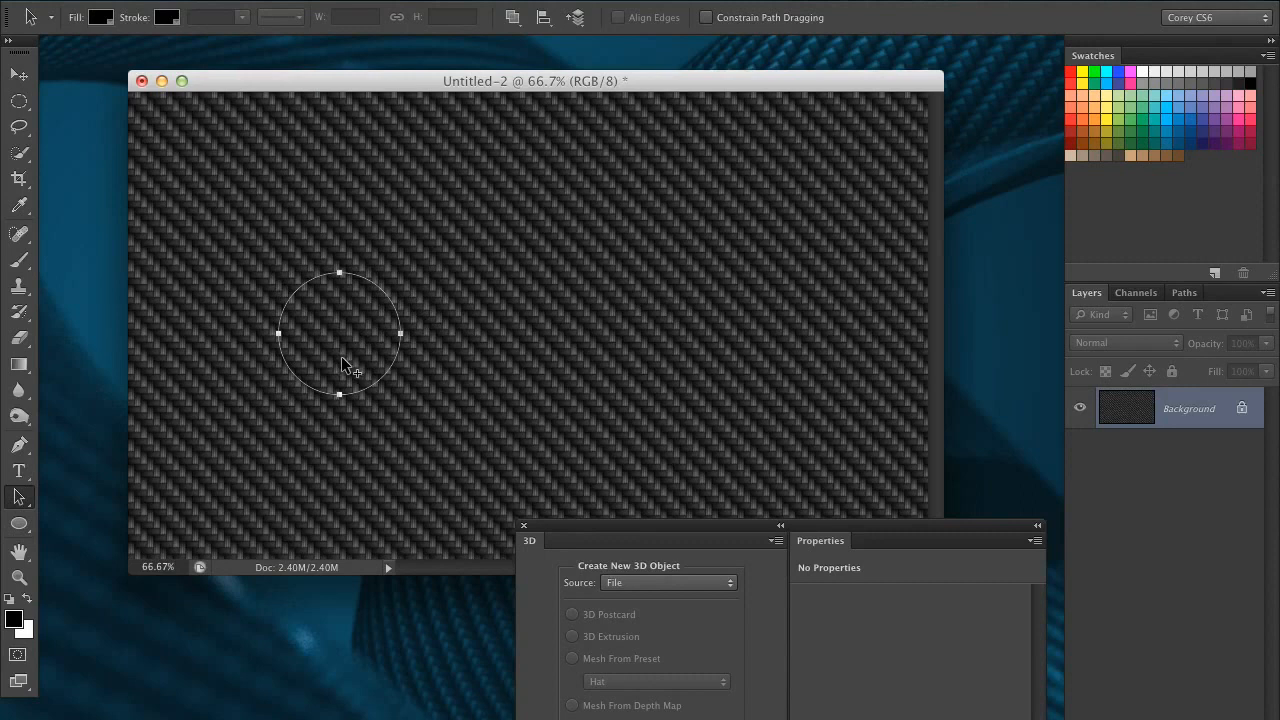
left_click_drag(341, 370, 746, 337)
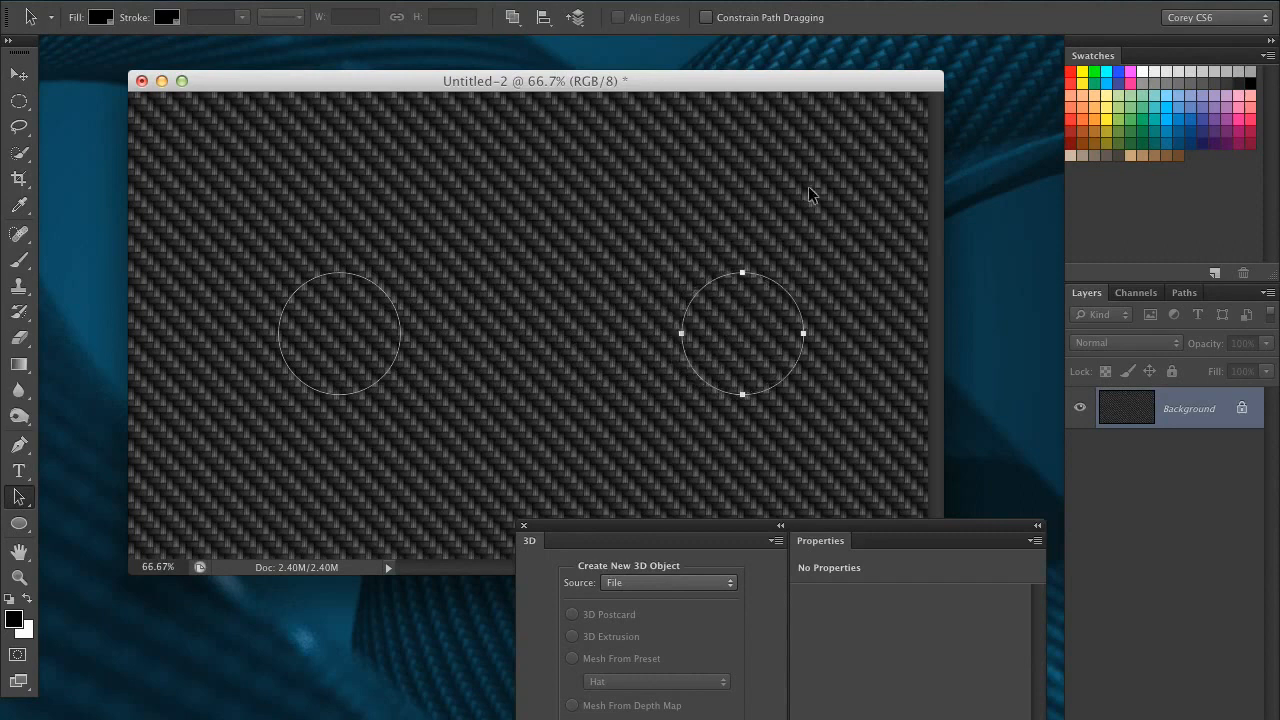
Select both circular paths and create a 3D Extrusion with Work Path as the source
left_click_drag(810, 195, 240, 405)
left_click_drag(657, 532, 637, 279)
left_click(613, 332)
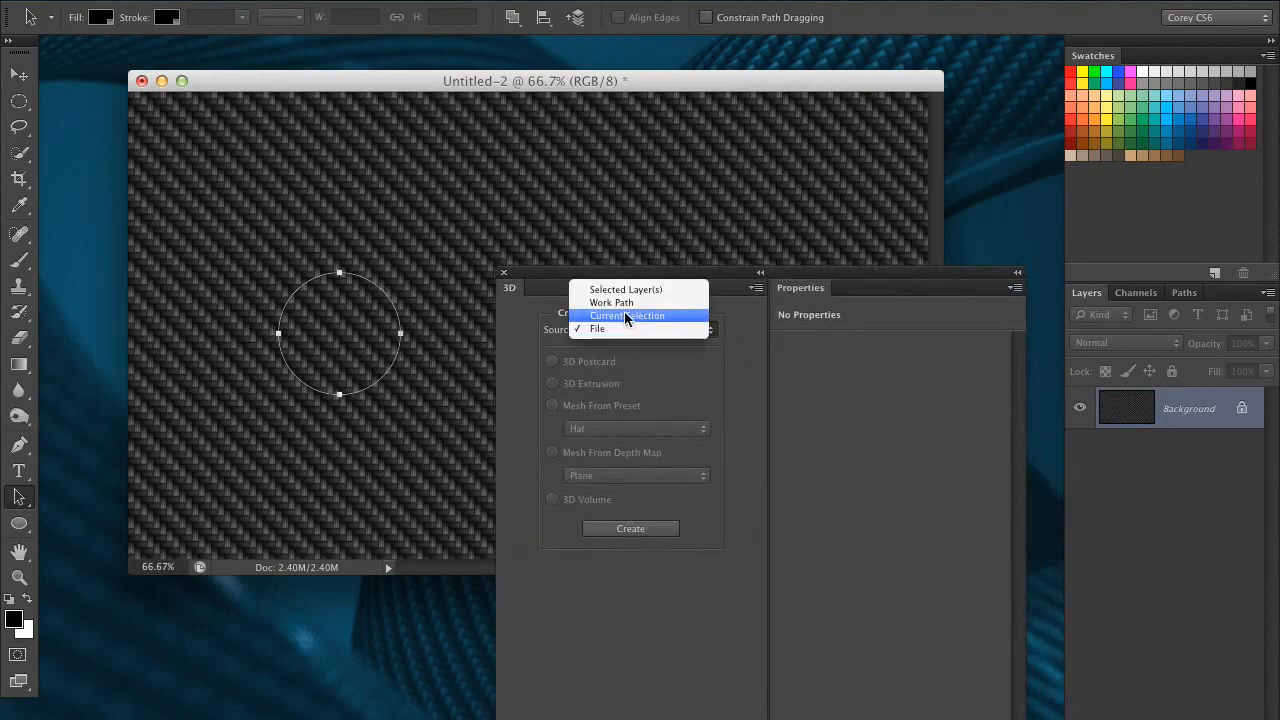
left_click(694, 302)
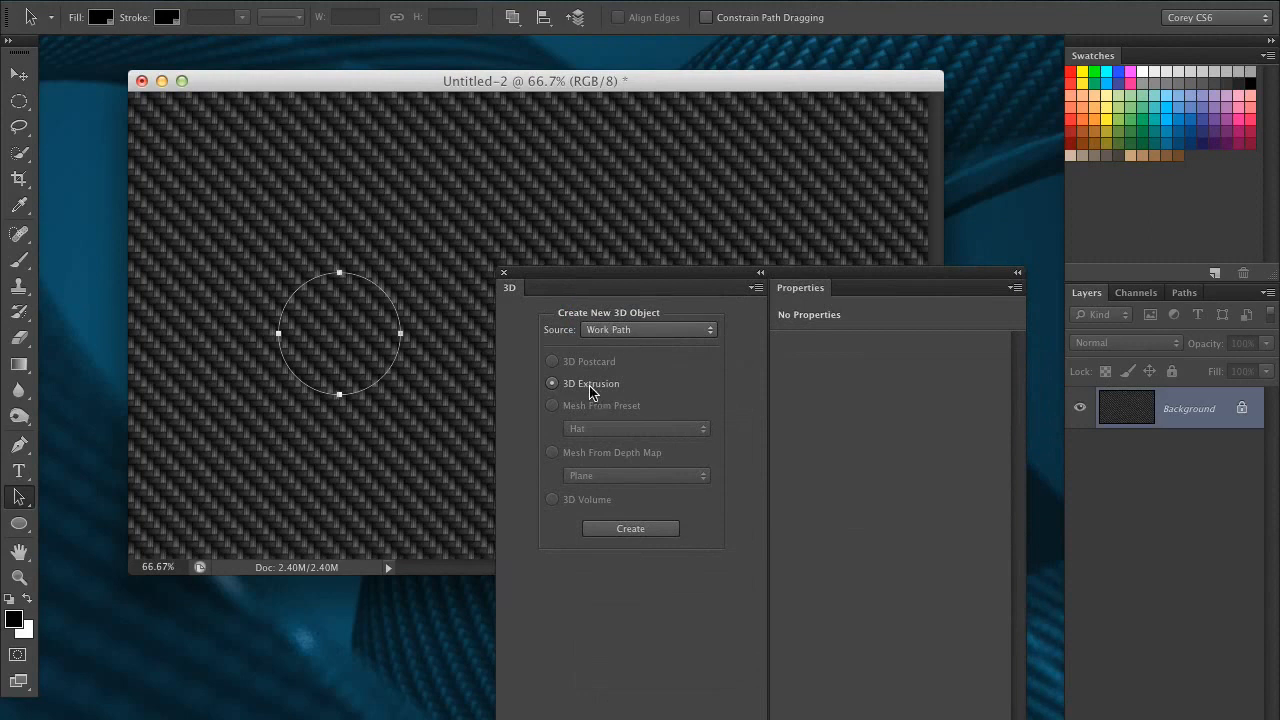
left_click(618, 531)
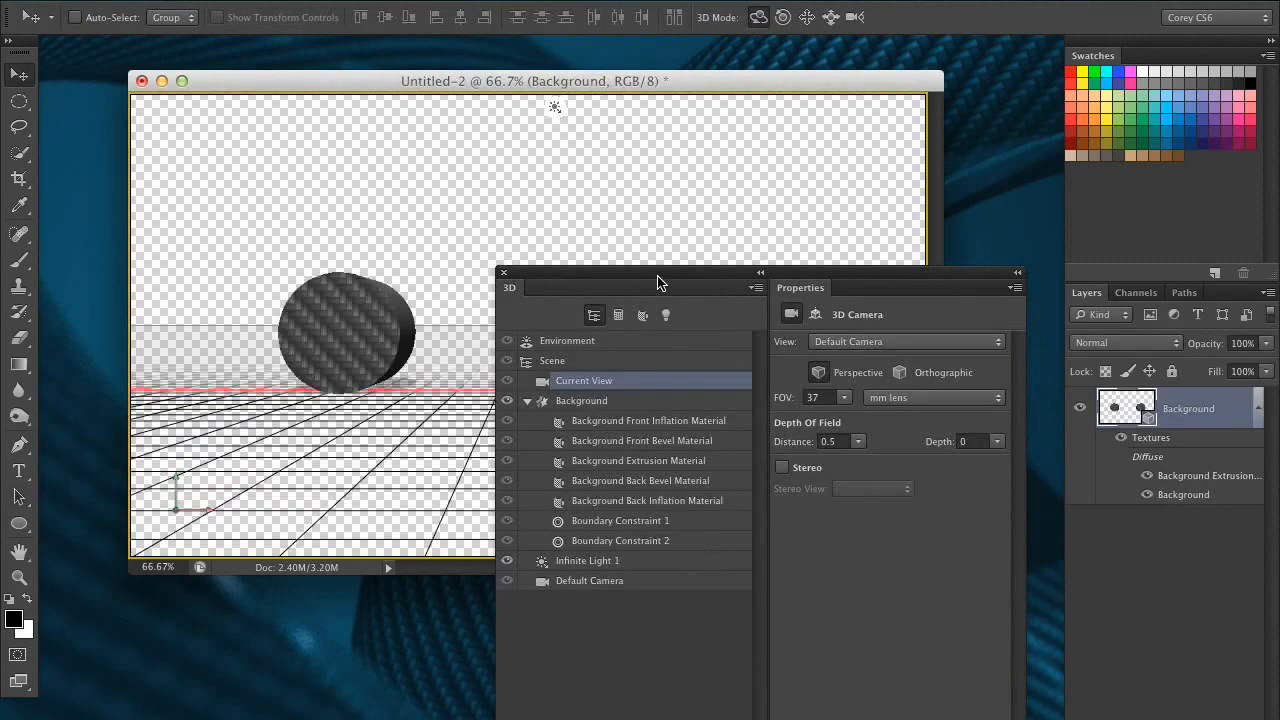
Orbit the camera to view the two extruded cylinders obliquely from above
left_click_drag(657, 282, 759, 592)
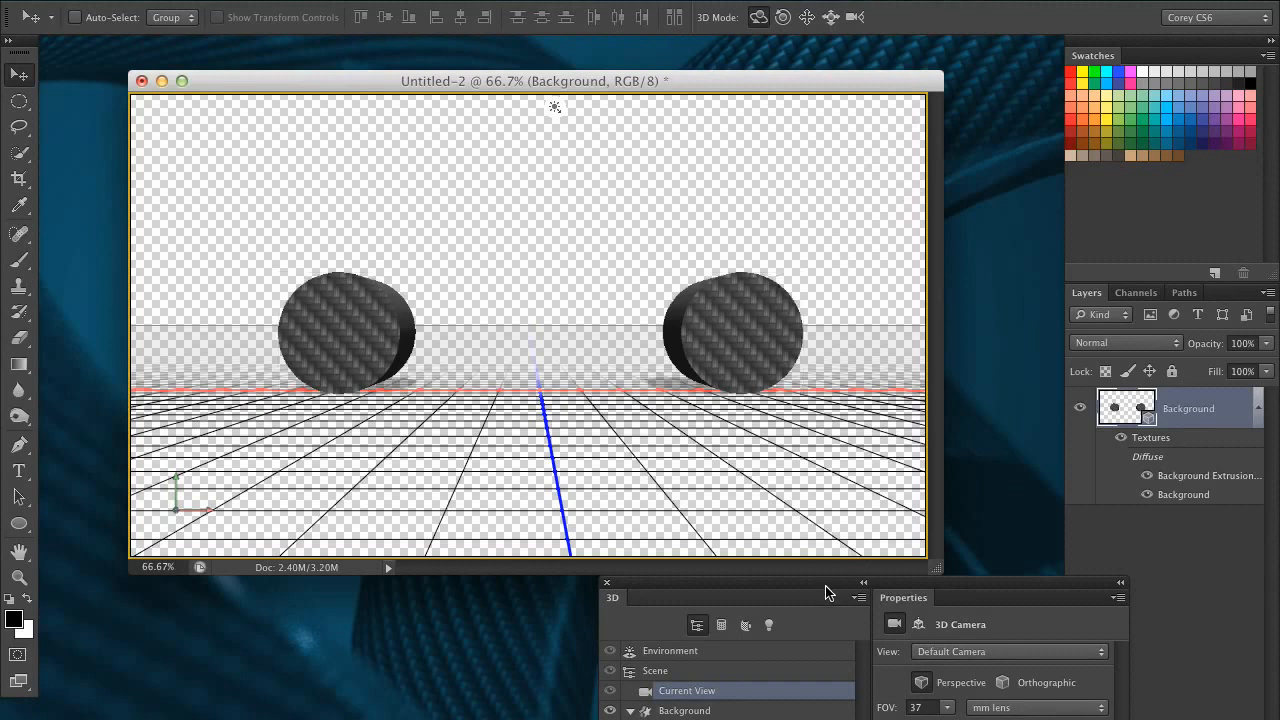
left_click_drag(830, 592, 982, 325)
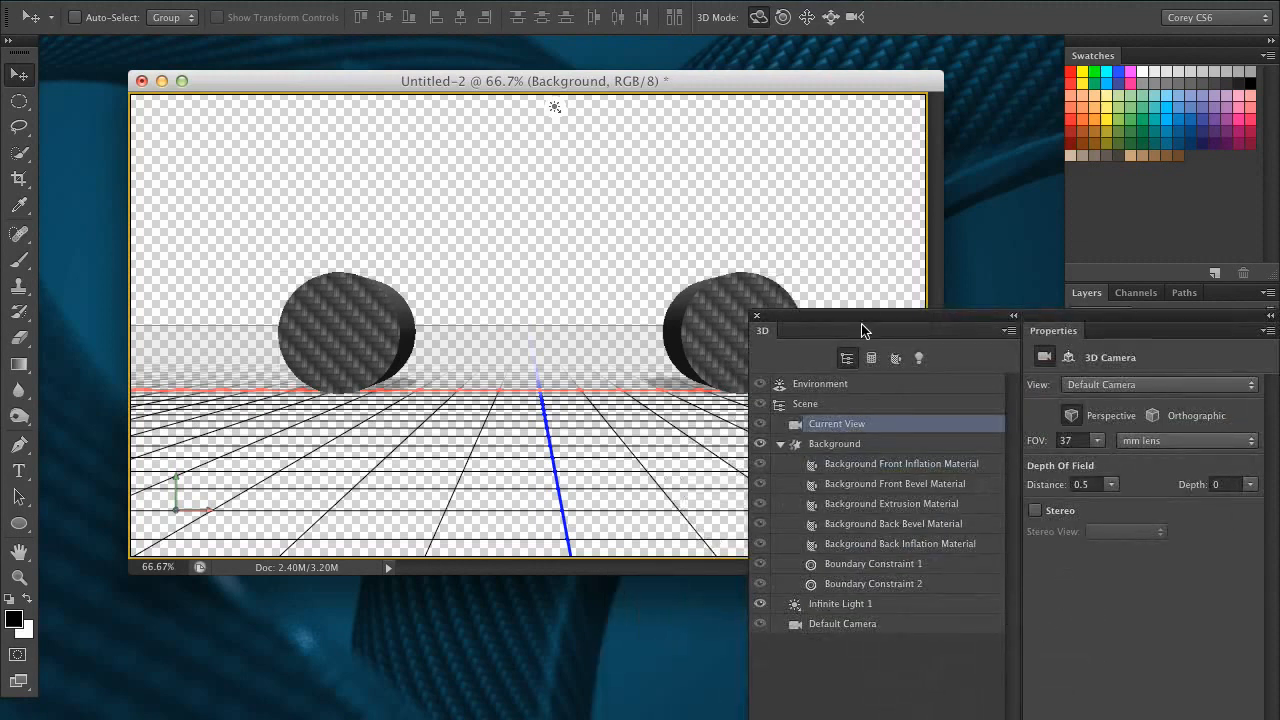
left_click_drag(862, 330, 942, 538)
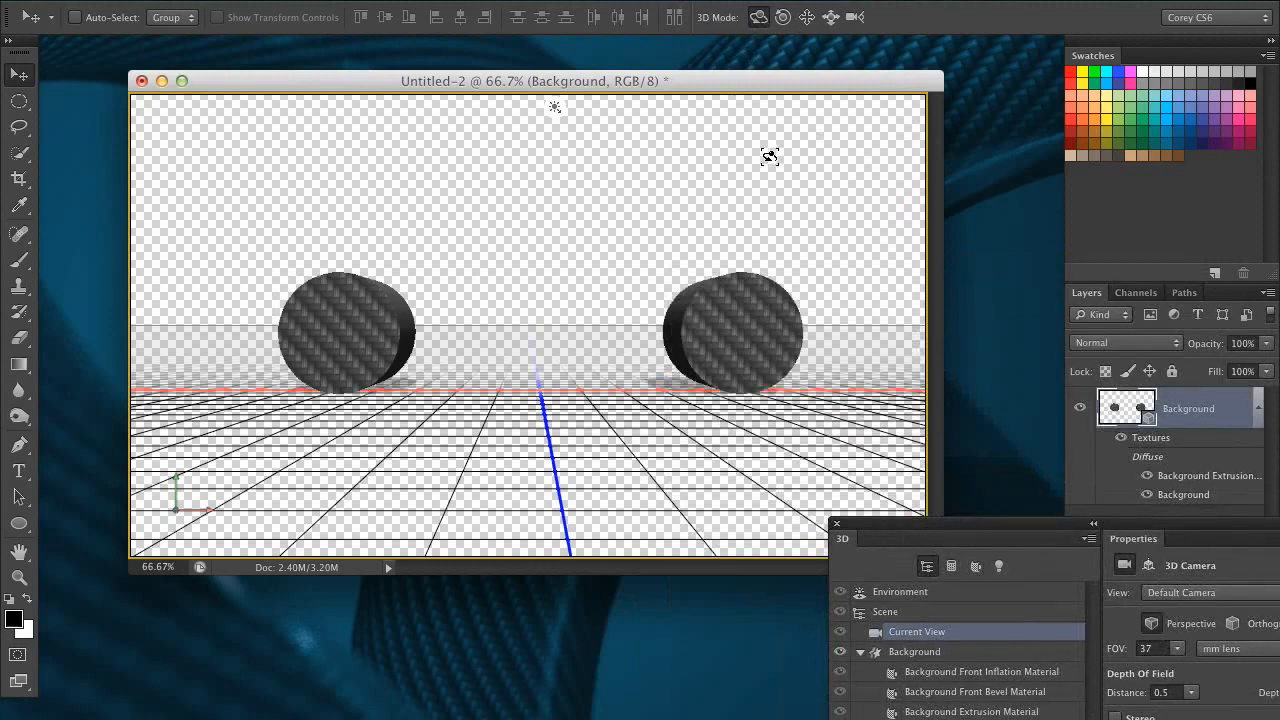
left_click_drag(769, 157, 620, 300)
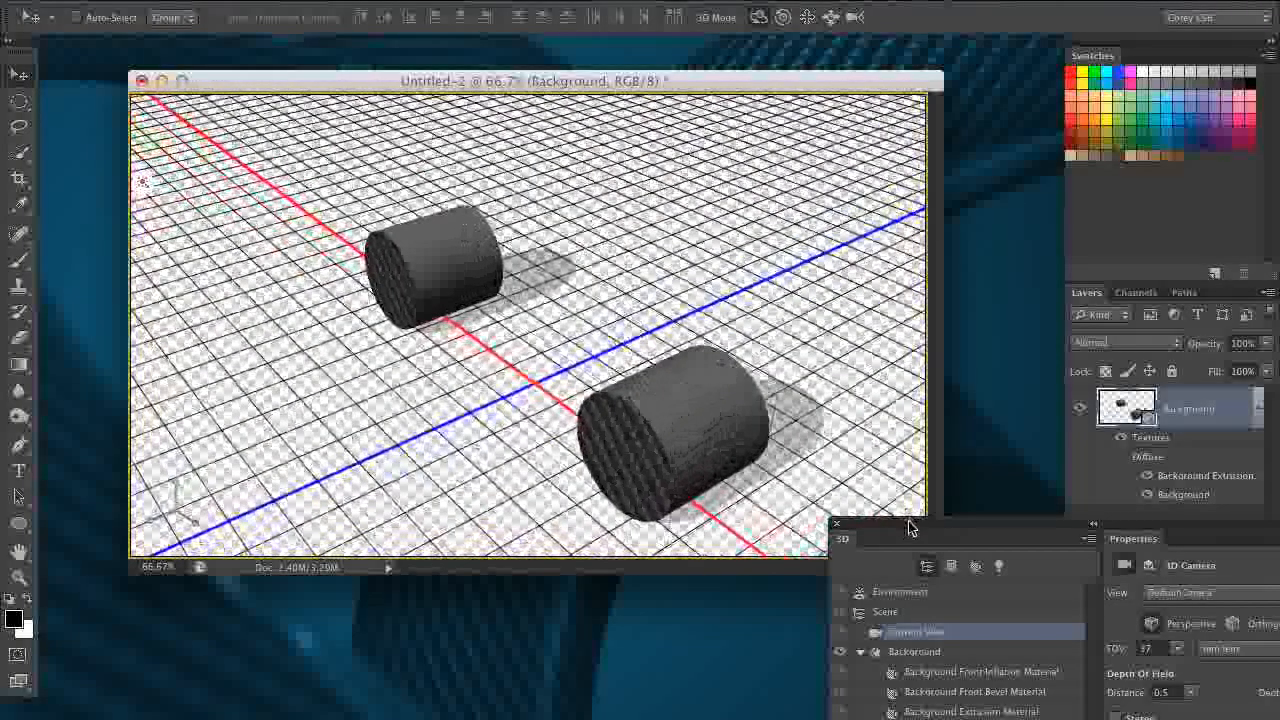
left_click_drag(910, 527, 889, 187)
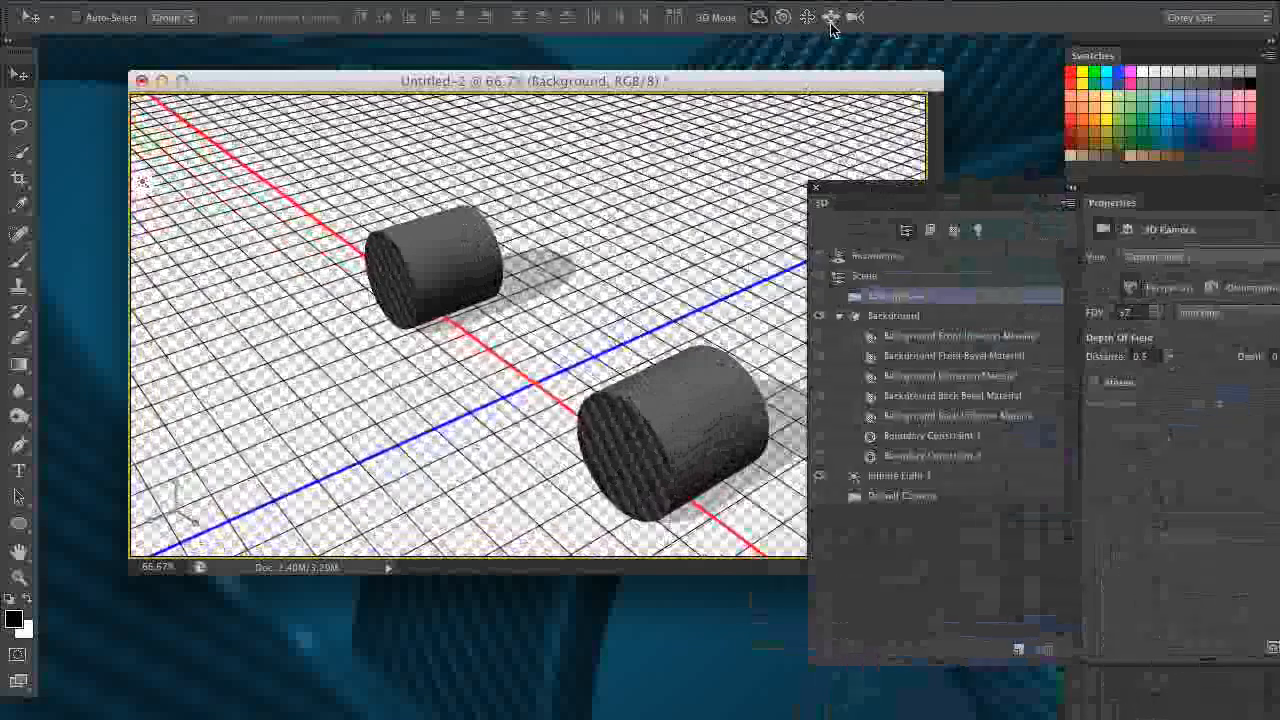
left_click_drag(830, 28, 832, 20)
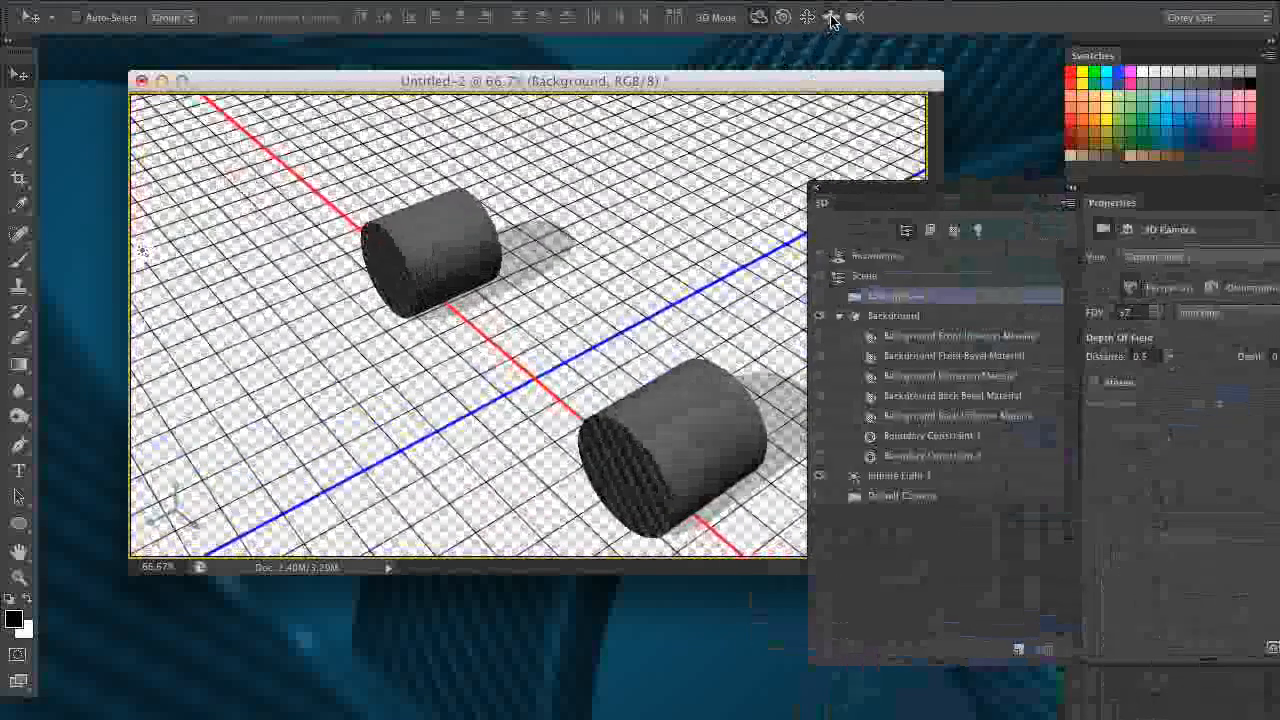
Slide, orbit and pan the camera to frame both cylinders from higher up and farther away
left_click(831, 20)
left_click_drag(800, 165, 624, 17)
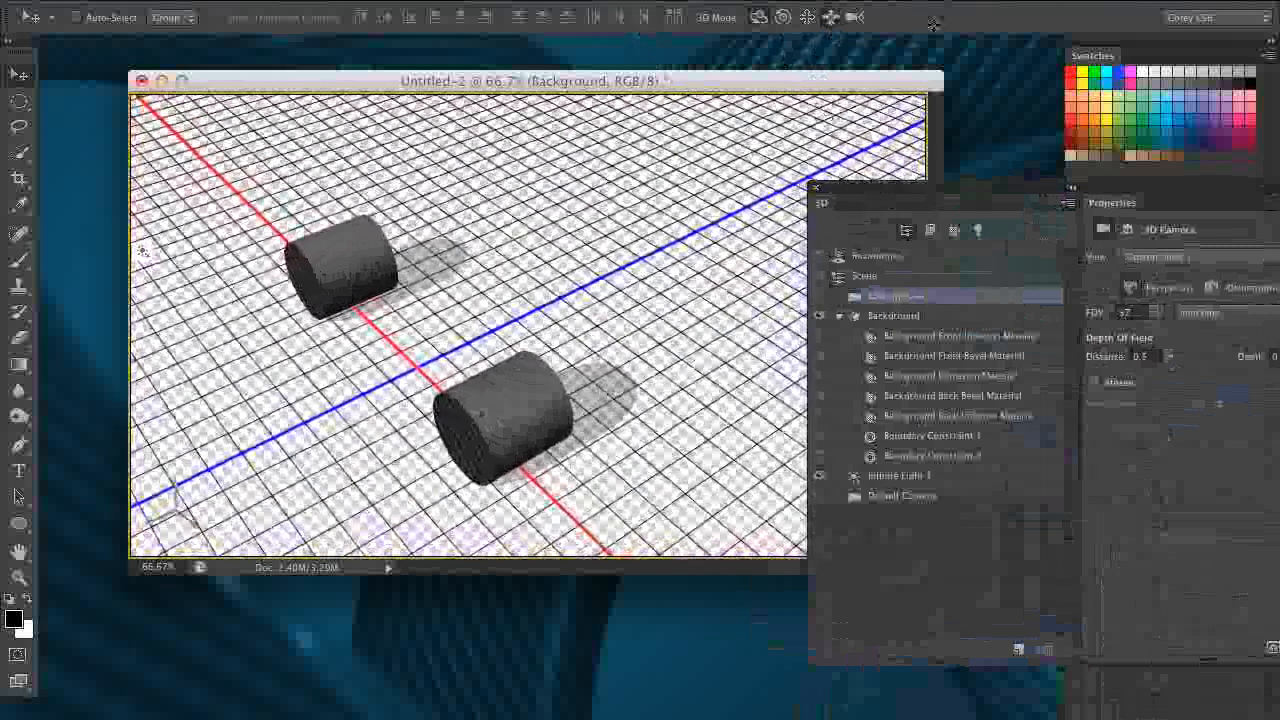
left_click(759, 18)
mouse_move(729, 176)
left_mouse_down()
mouse_move(733, 190)
mouse_move(736, 168)
left_mouse_up()
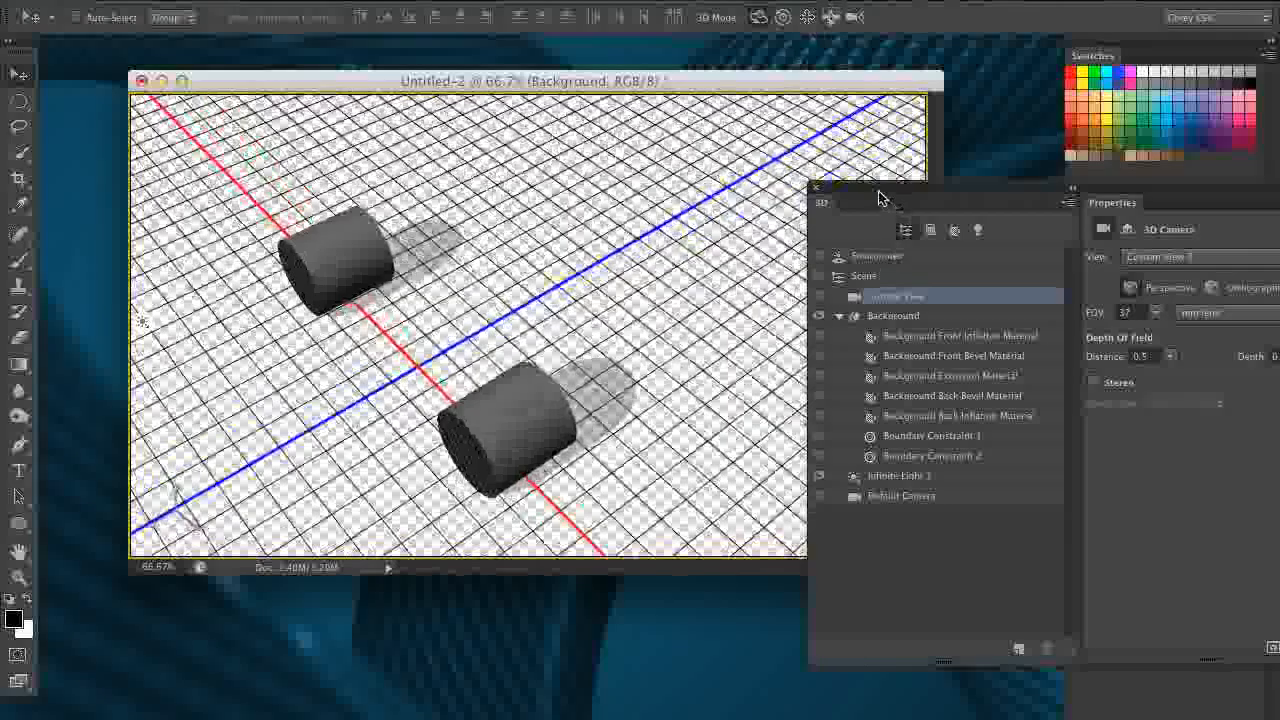
left_click_drag(717, 259, 735, 105)
left_click(831, 17)
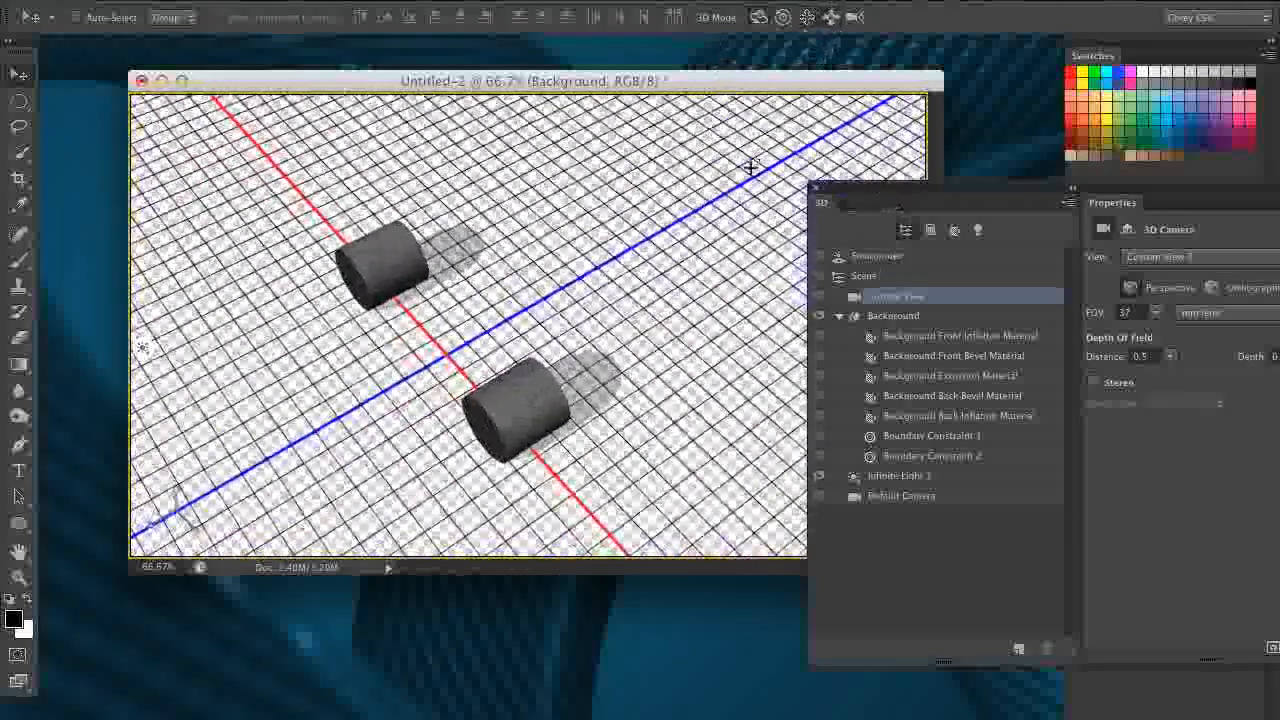
left_click_drag(704, 226, 764, 160)
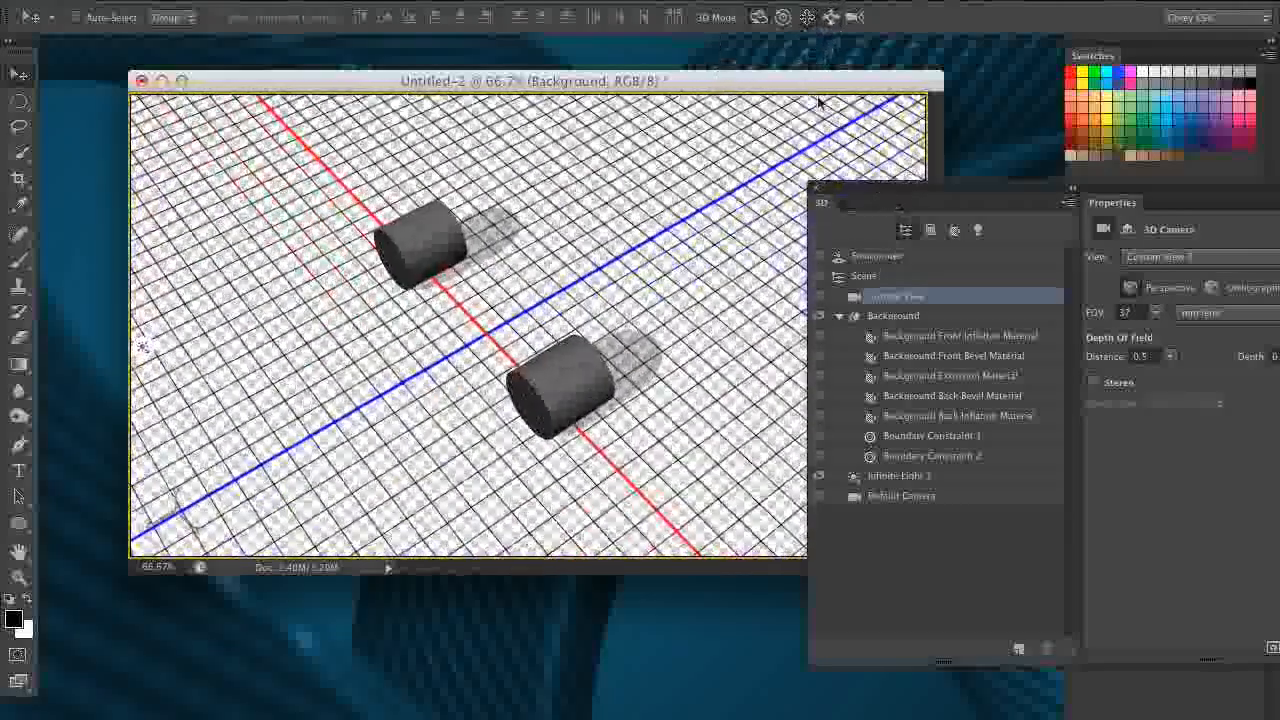
left_click_drag(846, 194, 825, 172)
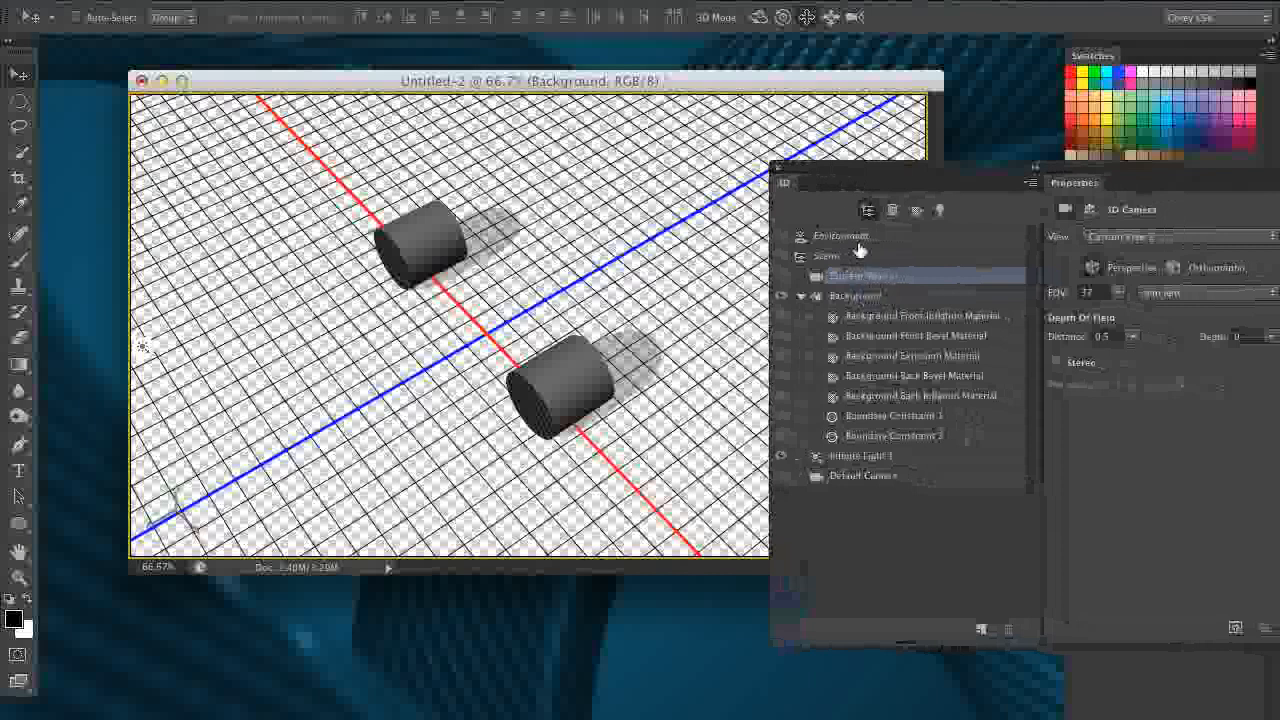
Lengthen both cylinders by raising the Background mesh's Extrusion Depth to about 1216
left_click_drag(843, 170, 745, 193)
left_click(868, 300)
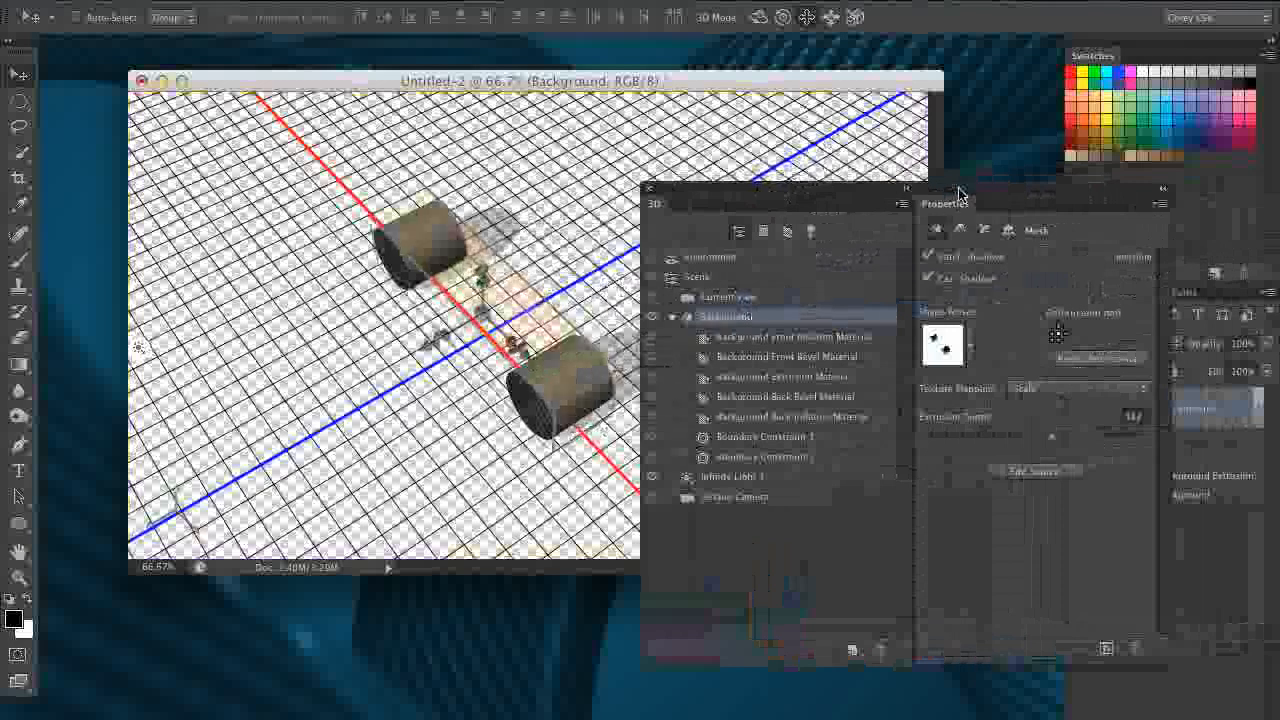
left_click_drag(961, 209, 997, 193)
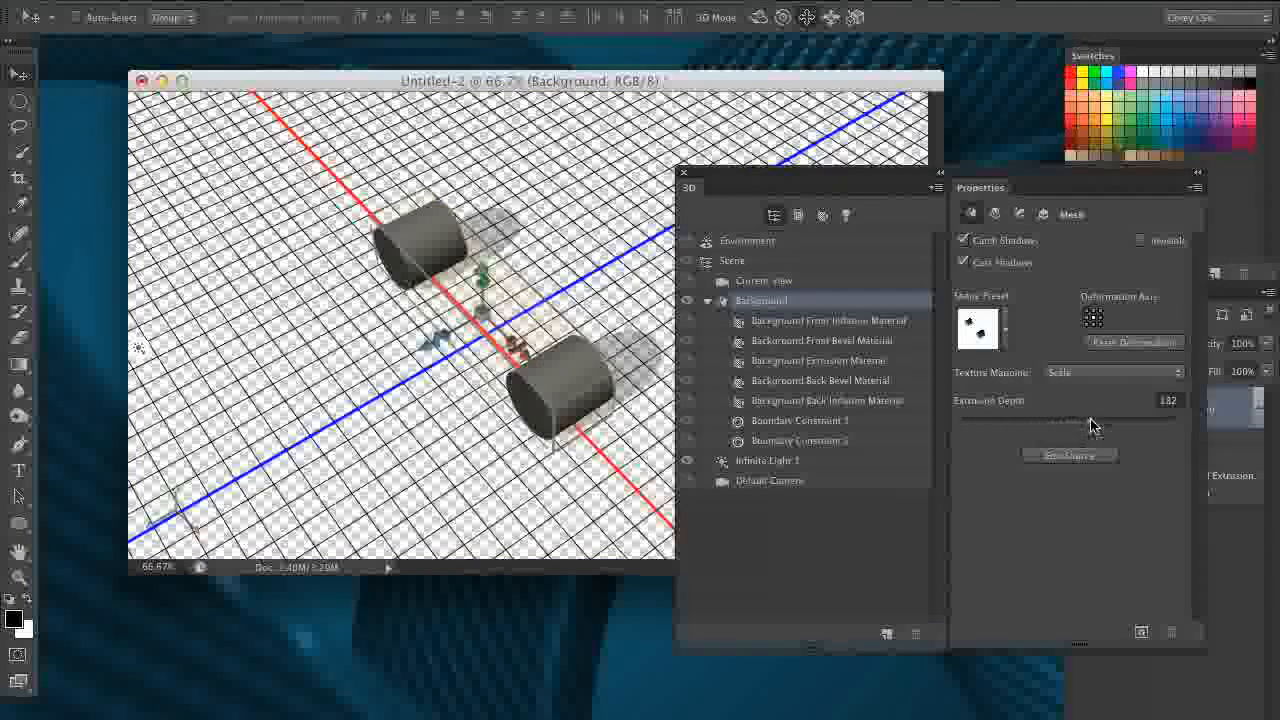
left_click_drag(1092, 425, 1095, 420)
left_click_drag(843, 179, 901, 189)
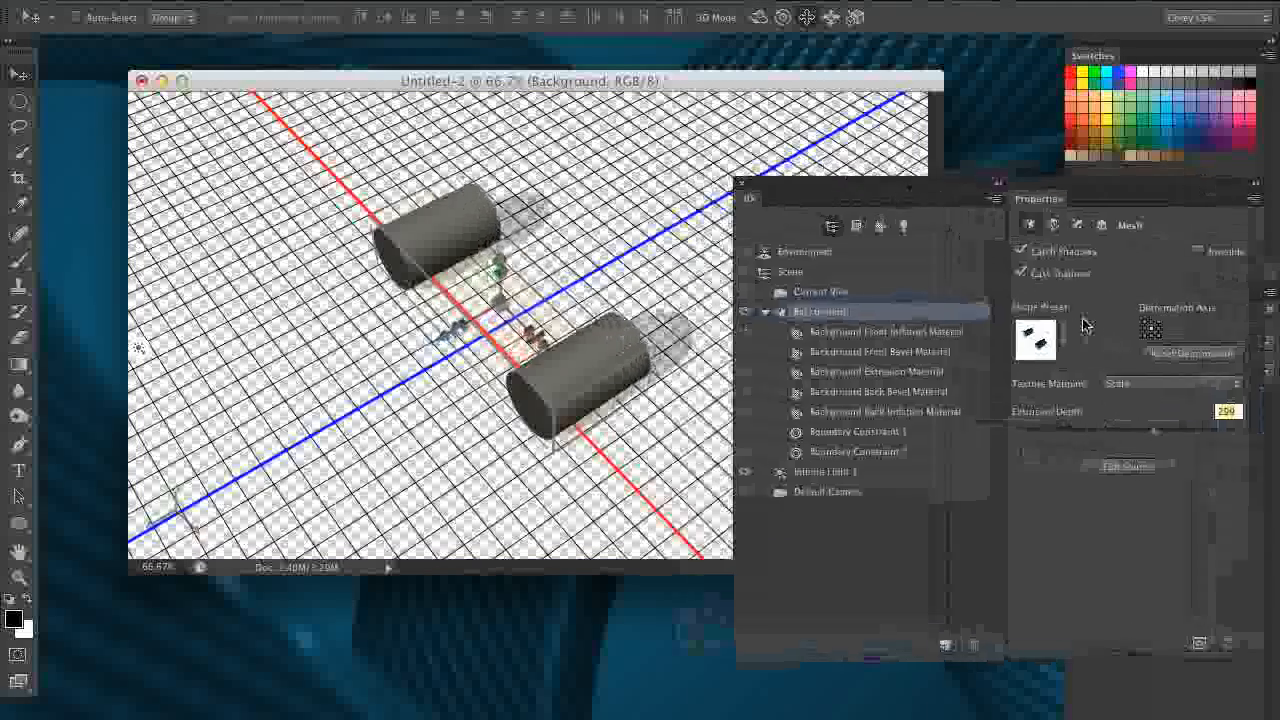
left_click_drag(1155, 432, 1196, 432)
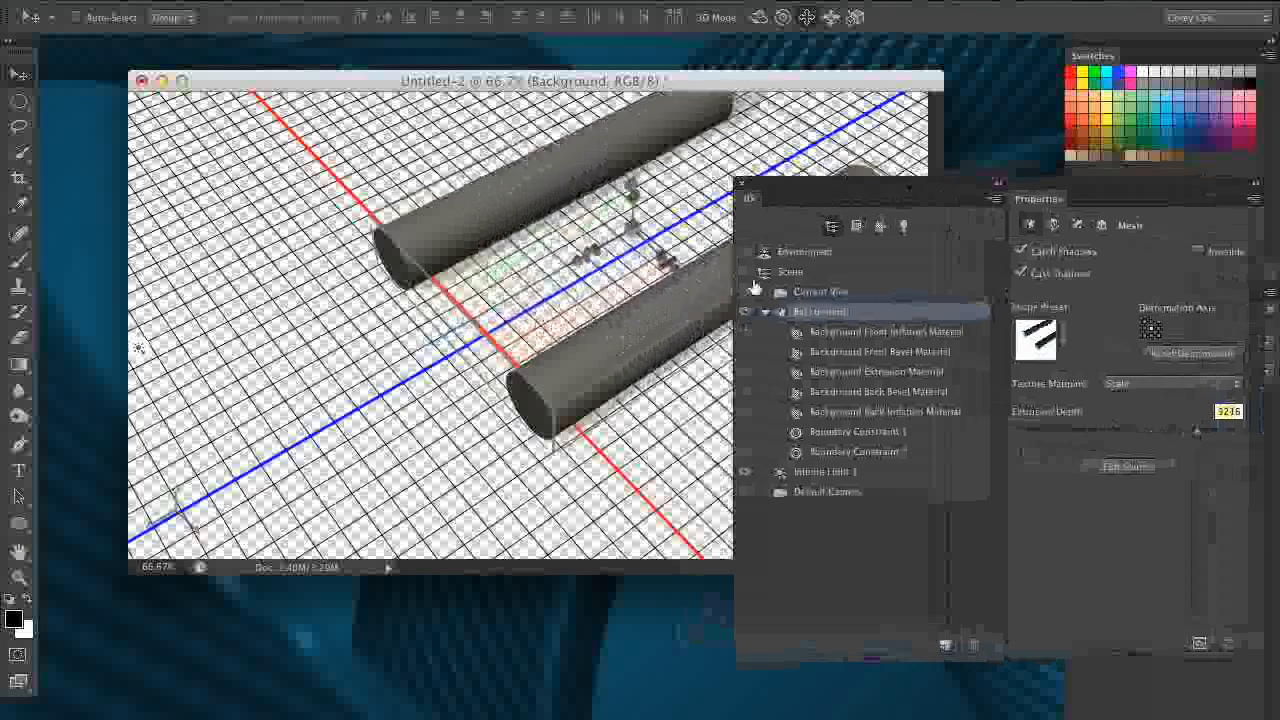
left_click(831, 17)
left_click_drag(656, 430, 531, 398)
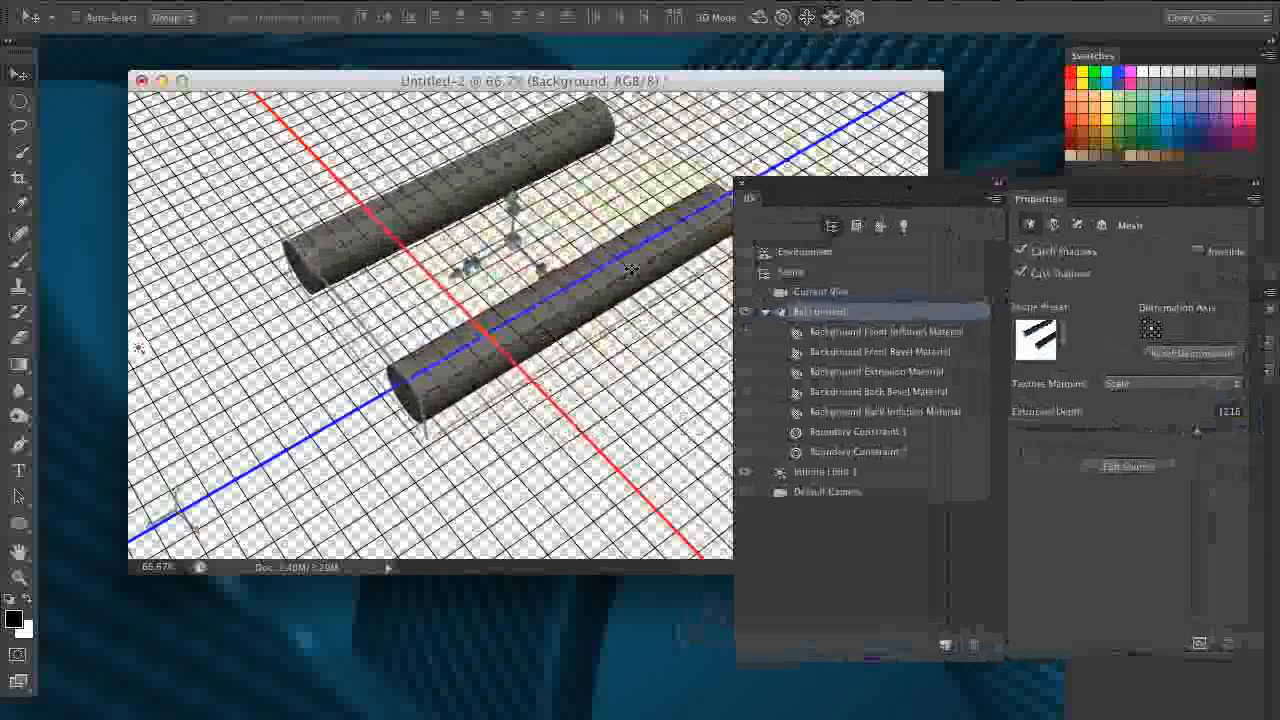
key("super+z")
Extend the two cylinders by setting the Background mesh's Extrusion Depth to its maximum
left_click(826, 291)
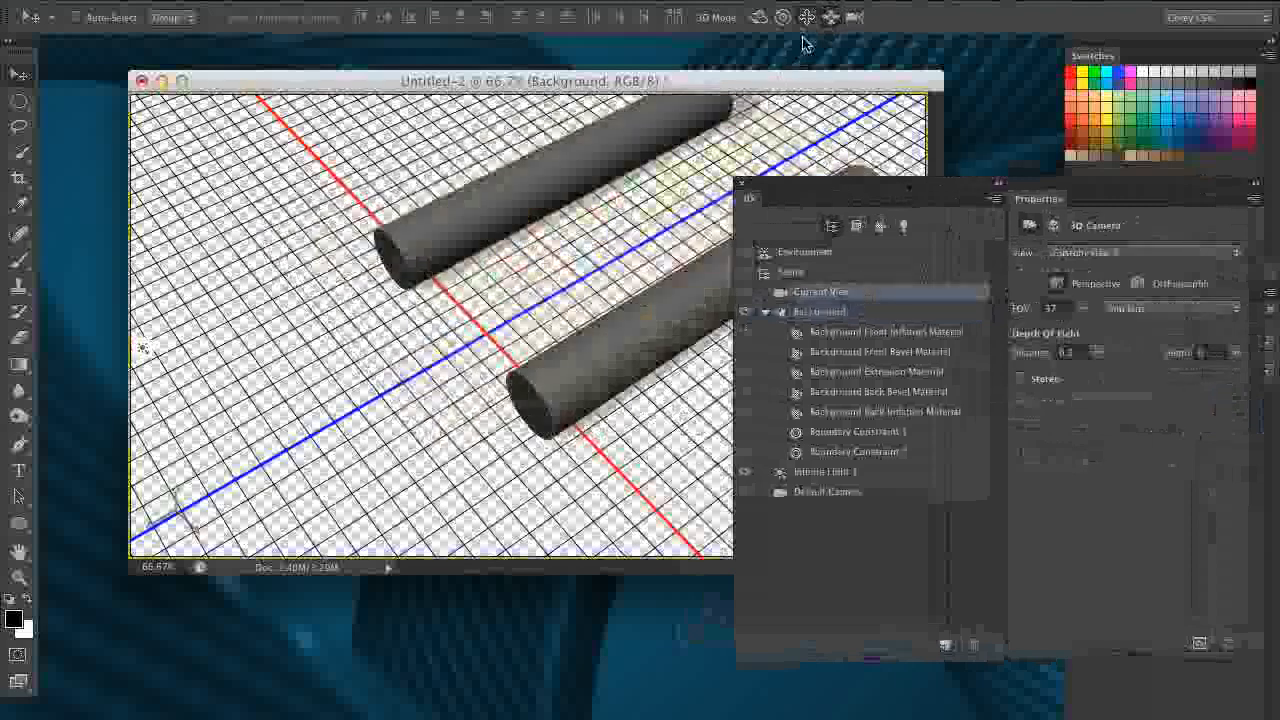
left_click_drag(677, 408, 440, 200)
left_click(807, 18)
left_click_drag(712, 180, 694, 292)
left_click(891, 311)
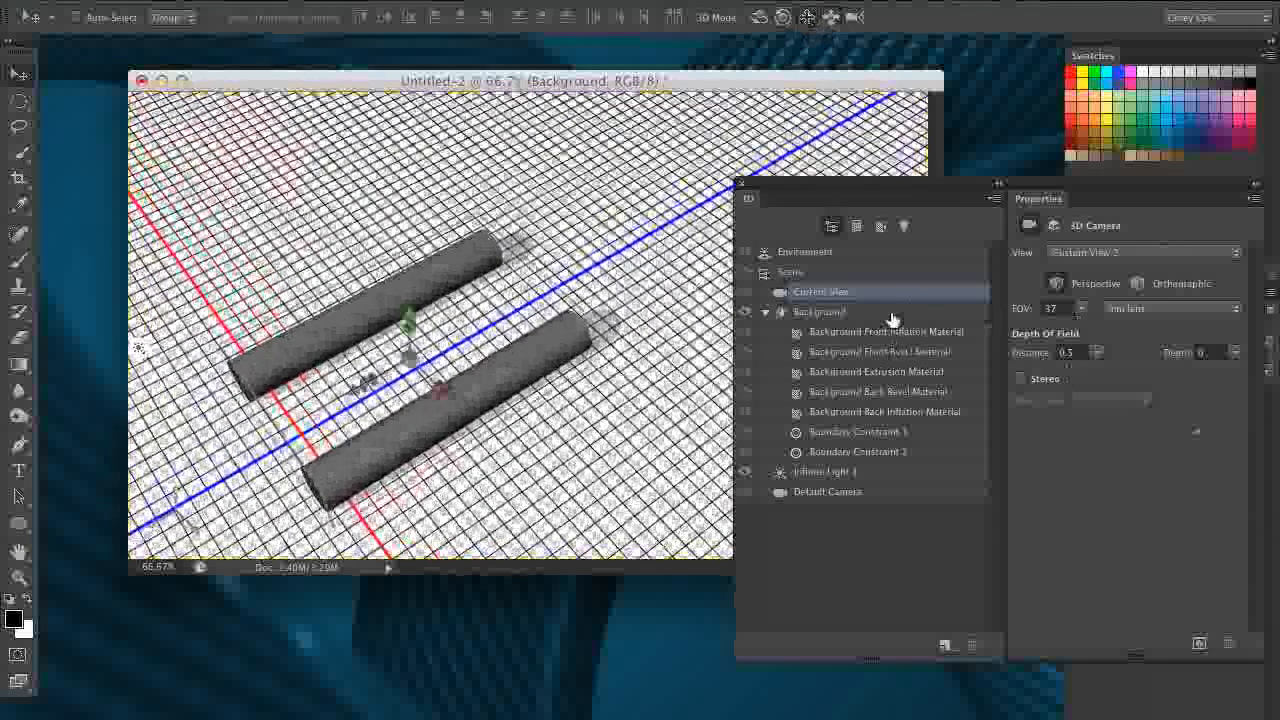
left_click_drag(1199, 438, 1245, 436)
left_click_drag(897, 182, 910, 296)
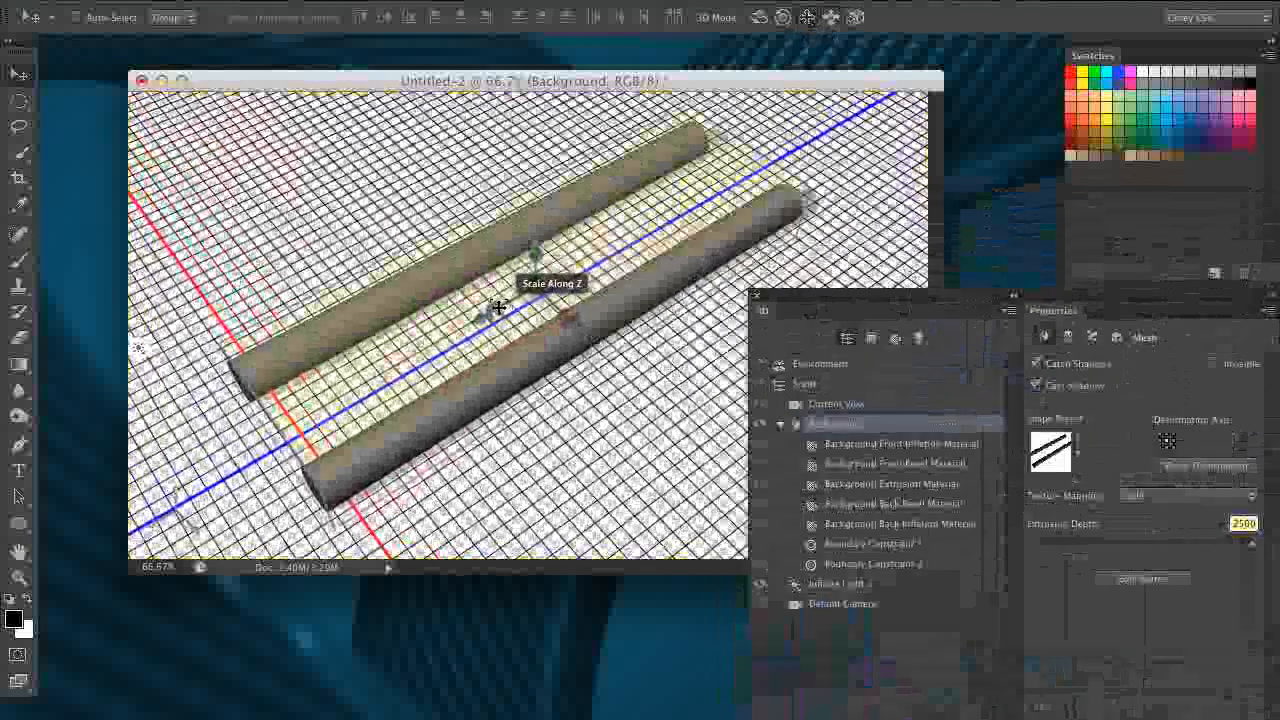
Scale the Background mesh down along Z and set its Extrusion Depth to about -23
mouse_move(497, 307)
left_mouse_down()
mouse_move(414, 337)
mouse_move(241, 471)
mouse_move(472, 296)
mouse_move(332, 392)
mouse_move(503, 310)
left_mouse_up()
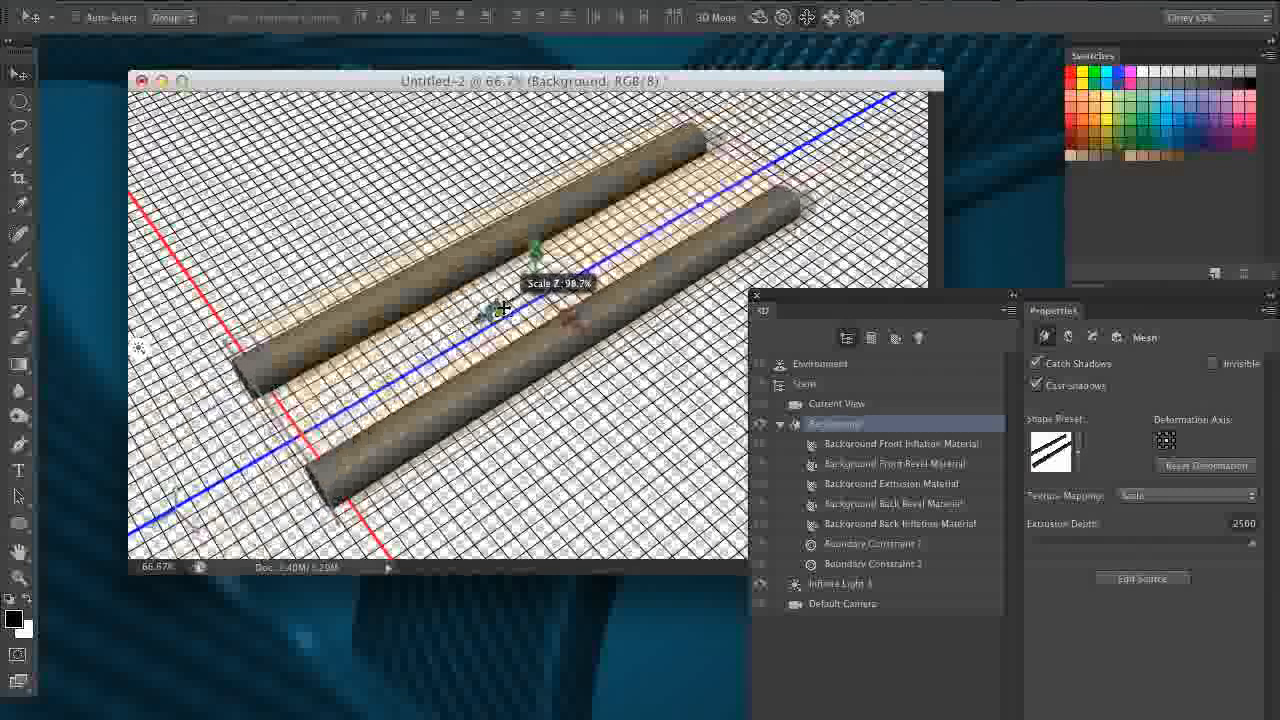
left_click_drag(503, 310, 625, 270)
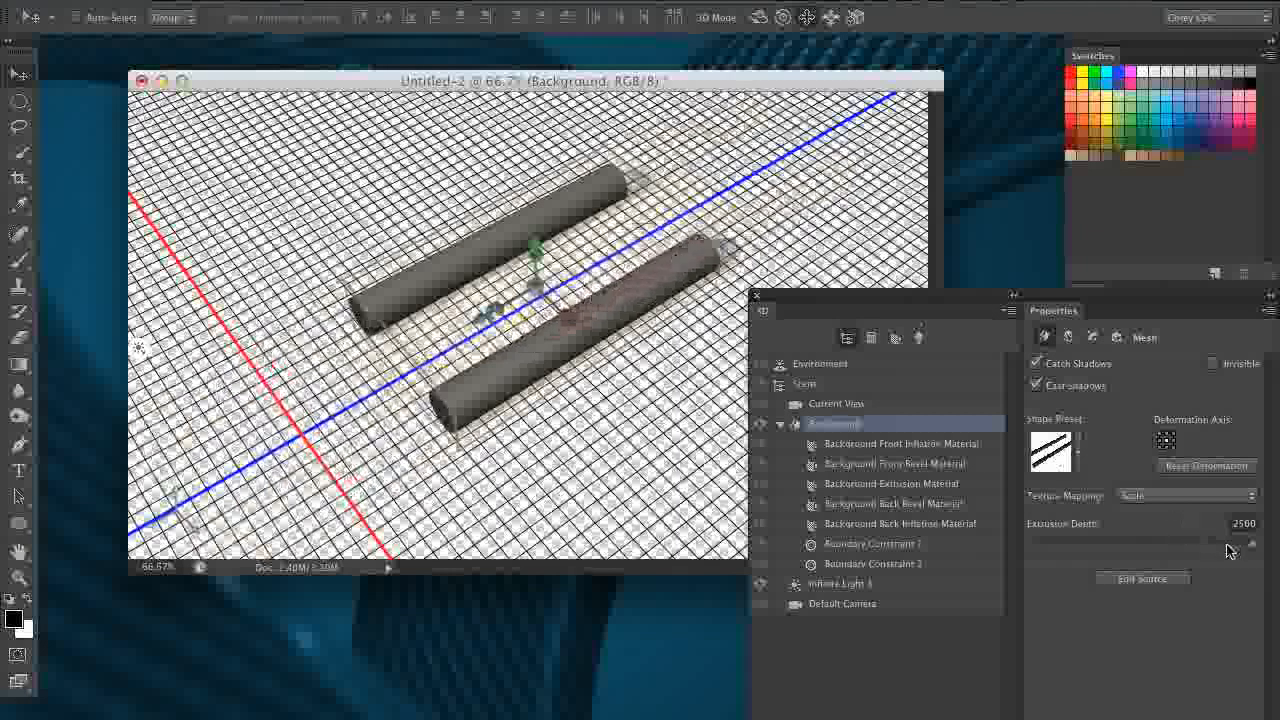
left_click_drag(1224, 549, 1136, 575)
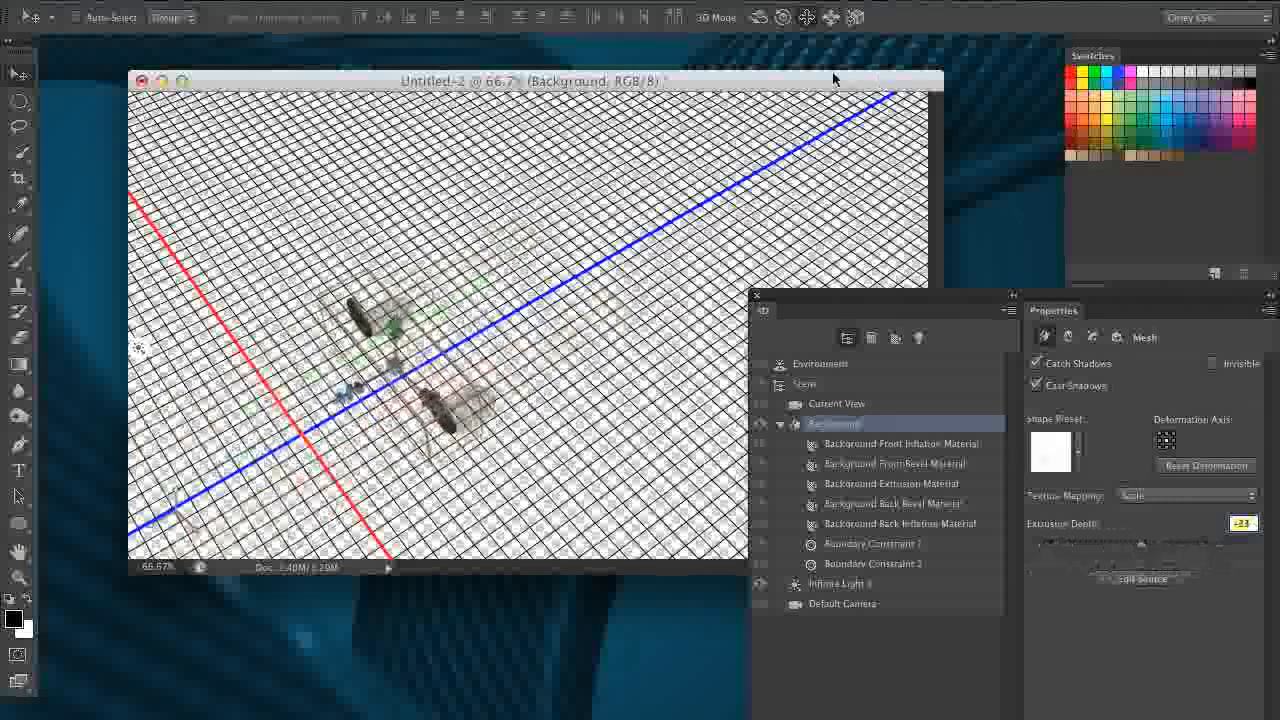
Orbit the current camera view down to a low angle that shows the faces of both thin discs
left_click(758, 22)
left_click_drag(608, 211, 720, 131)
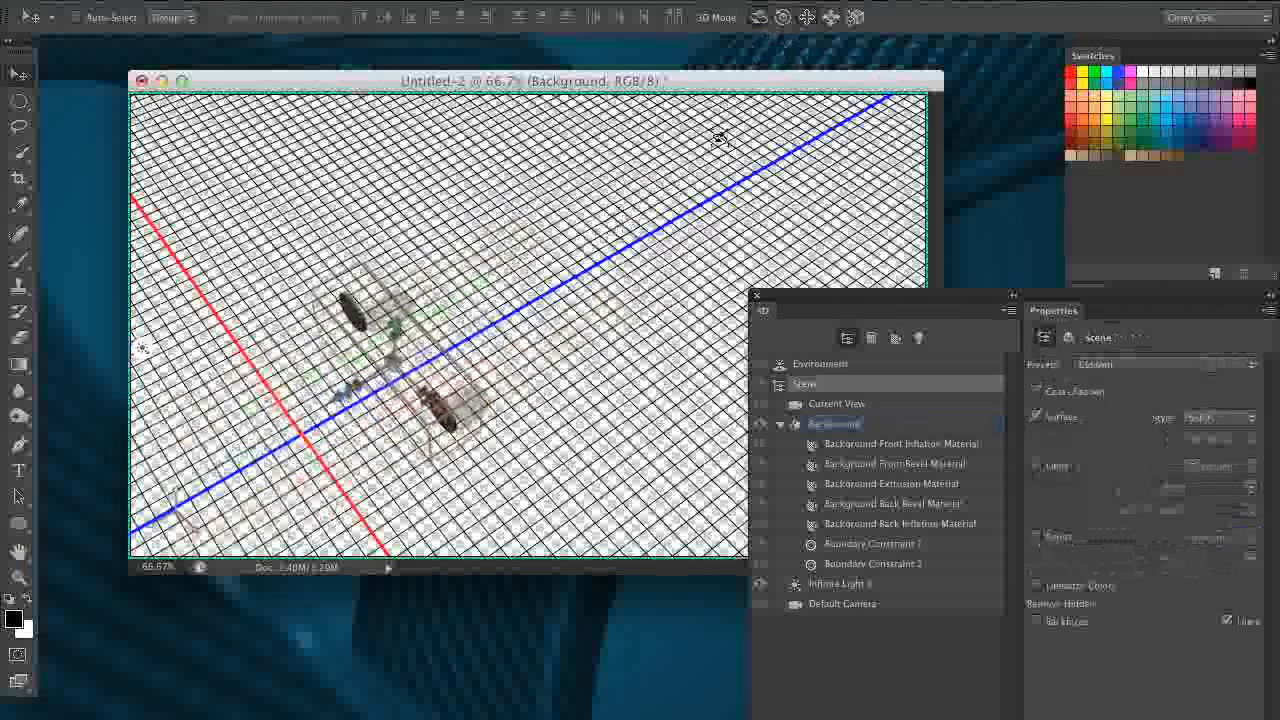
left_click(892, 405)
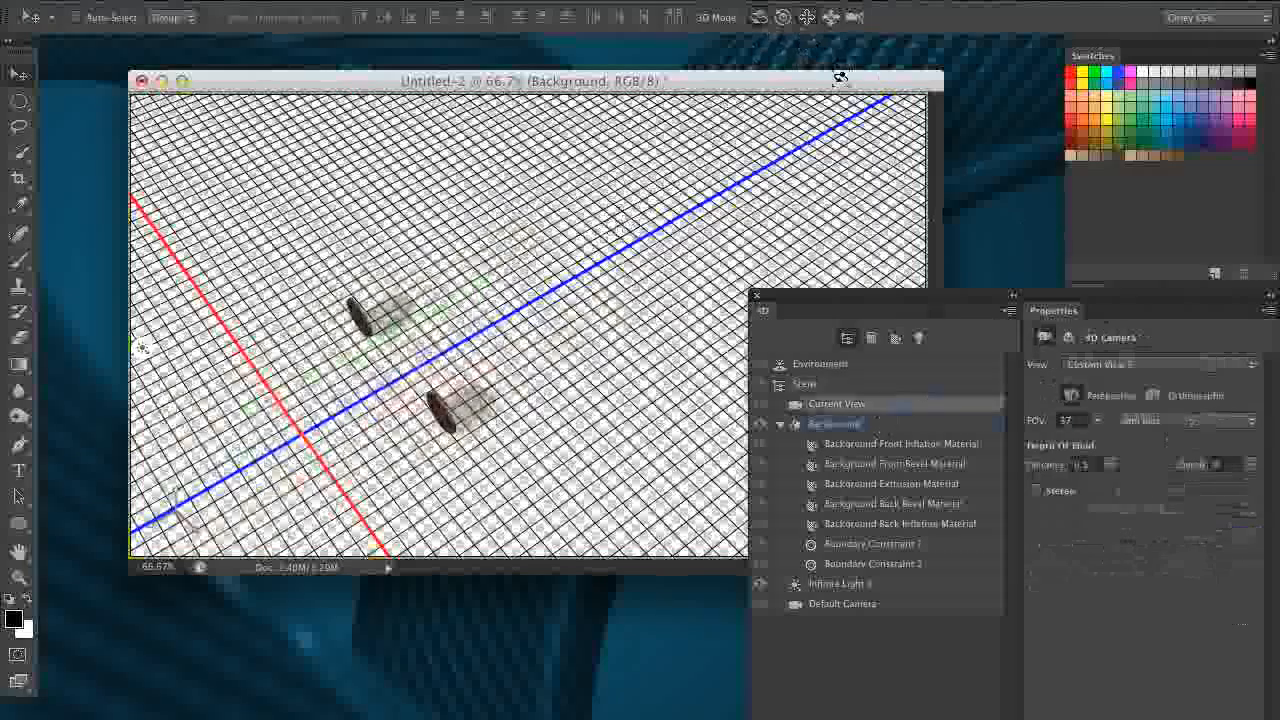
left_click(783, 36)
left_click(660, 196)
left_click_drag(641, 215, 760, 146)
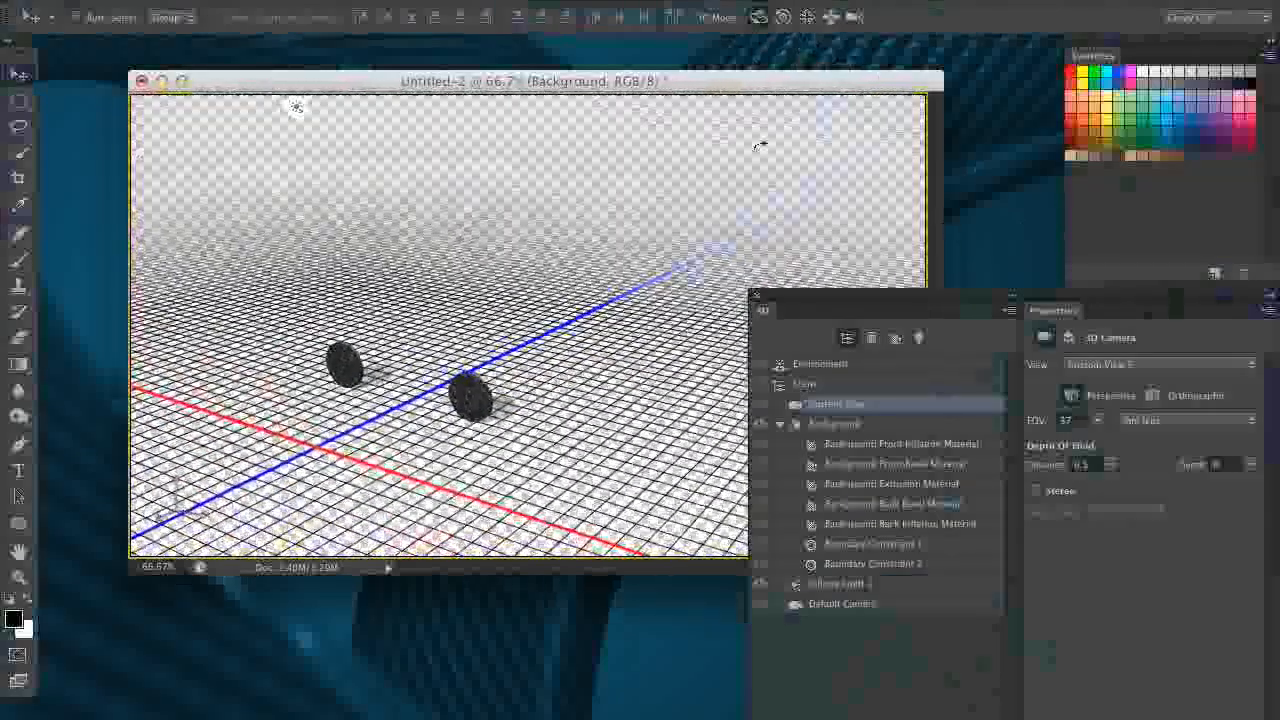
Lengthen the two discs into cylinders by setting the Background mesh's Extrusion Depth to about 1376
left_click(879, 430)
left_click_drag(1131, 543, 1058, 548)
left_click_drag(1066, 545, 1218, 549)
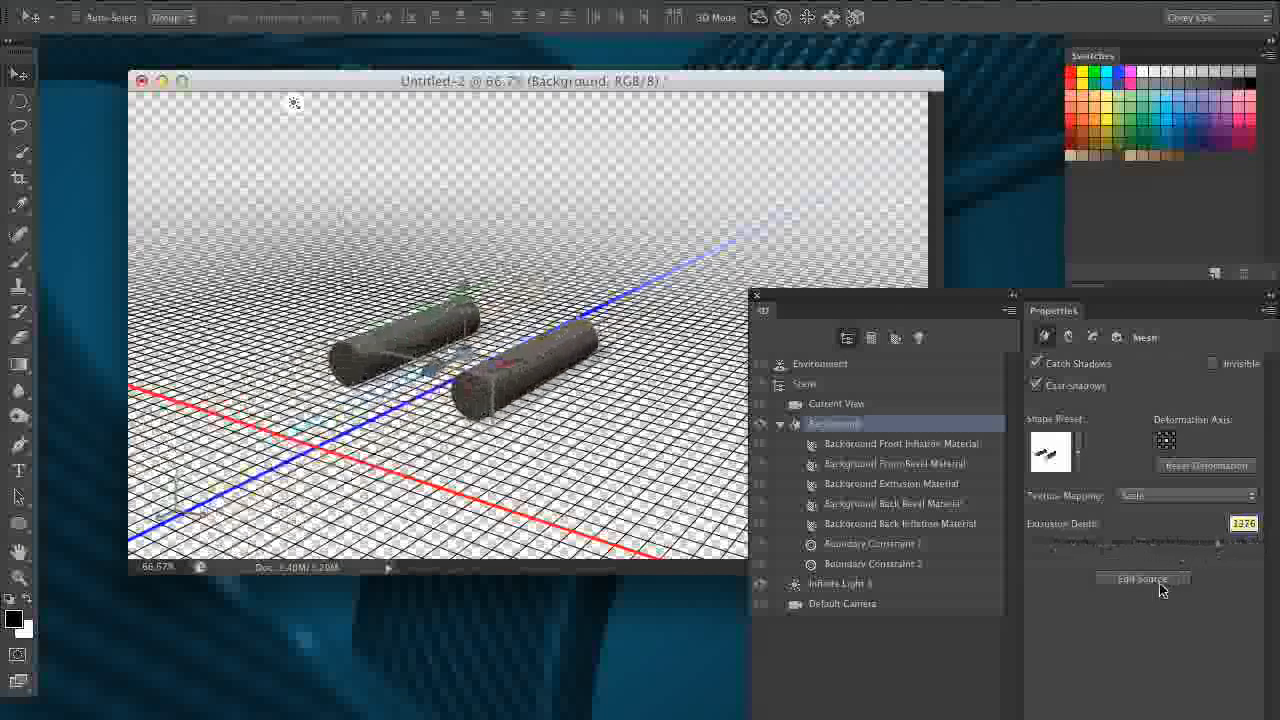
Open the mesh's source and draw a small concentric circle path inside each large circle, using Subtract Front Shape
left_click(1140, 579)
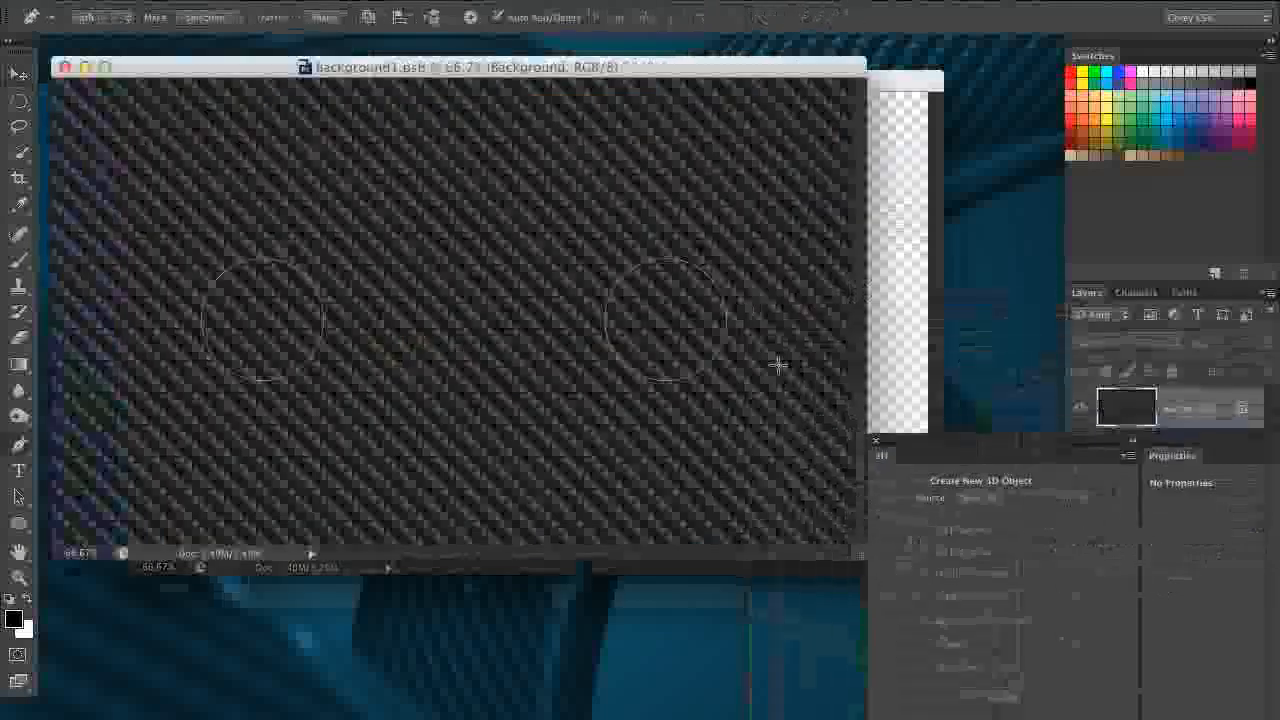
left_click(20, 527)
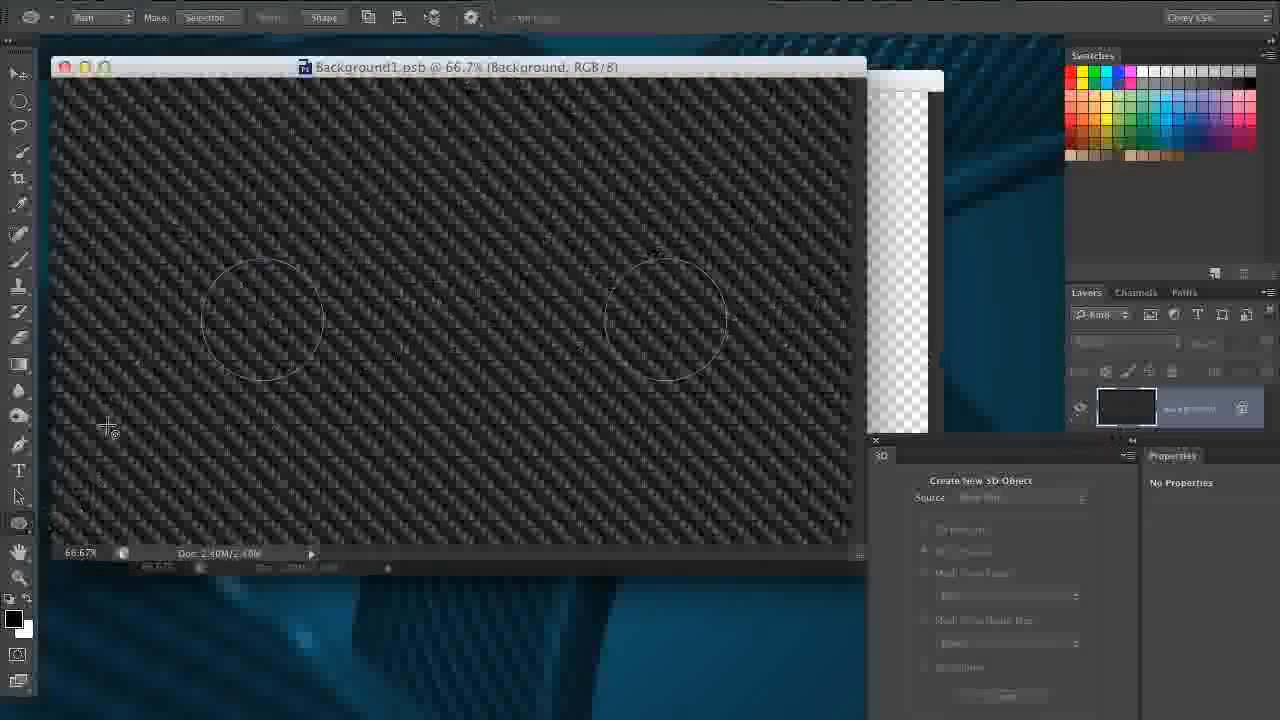
left_click(369, 18)
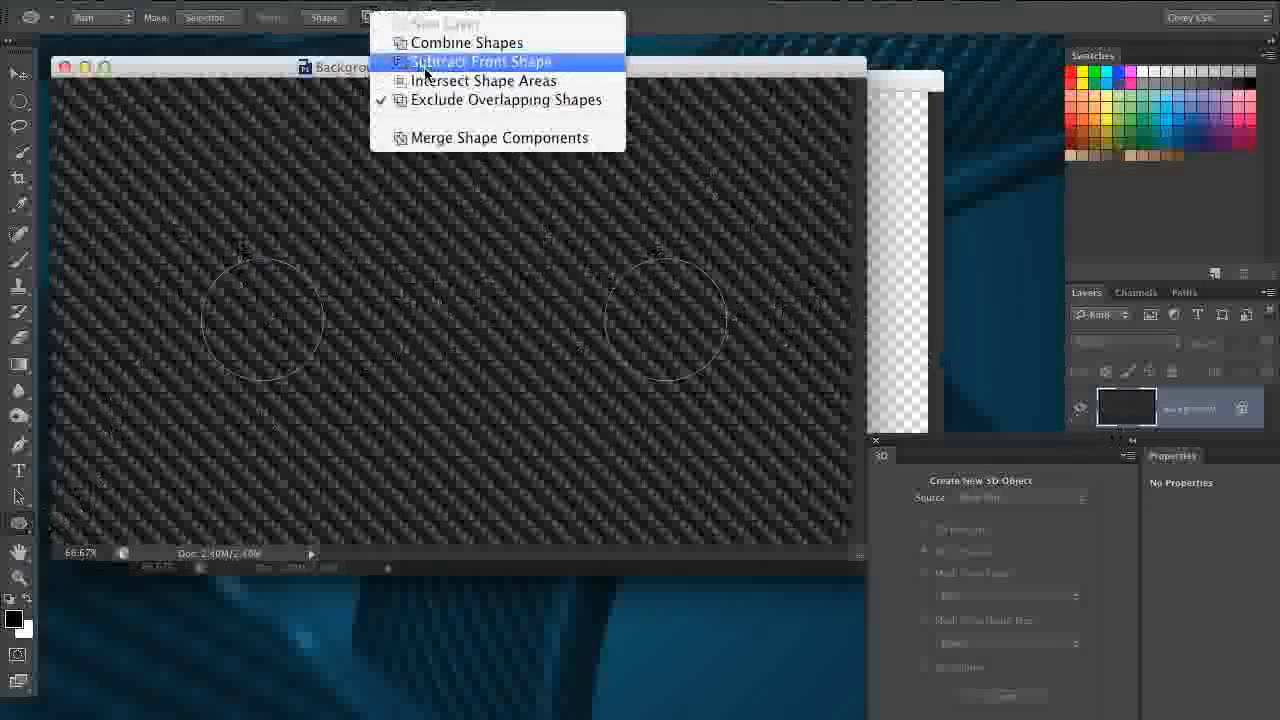
left_click(524, 65)
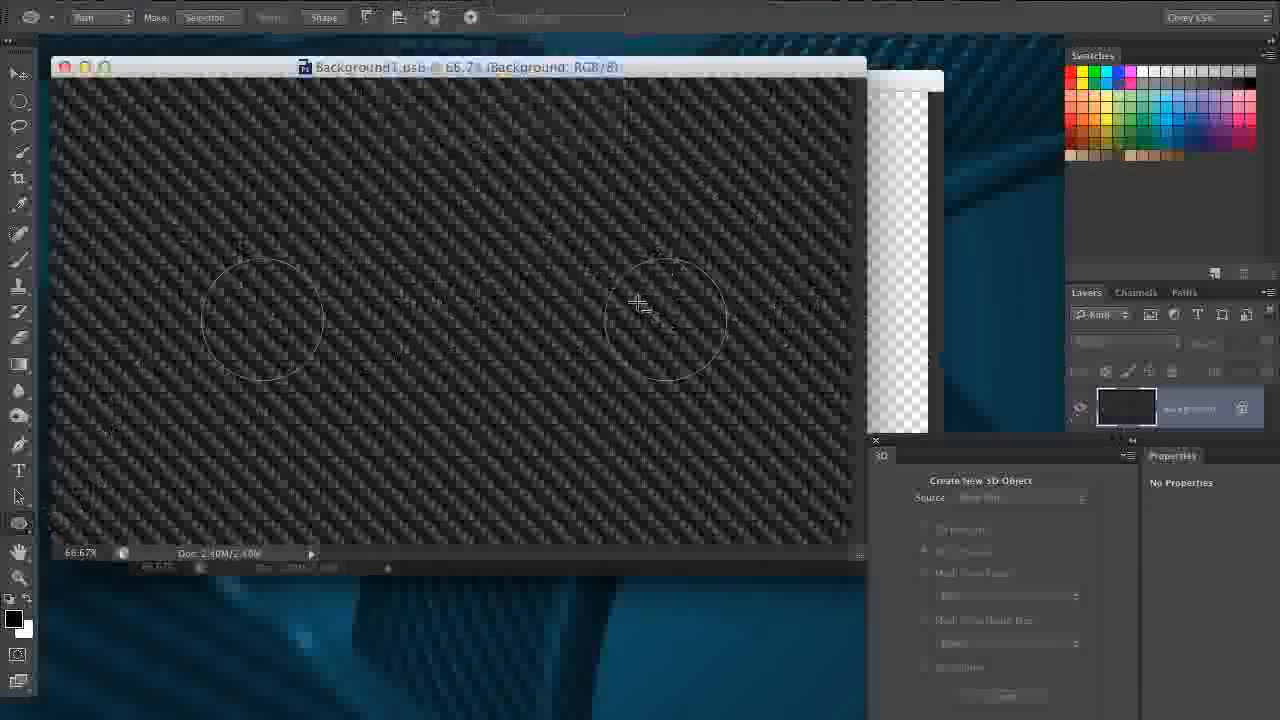
mouse_move(655, 318)
left_mouse_down()
mouse_move(694, 349)
mouse_move(667, 334)
left_mouse_up()
left_click(18, 497)
left_click(18, 523)
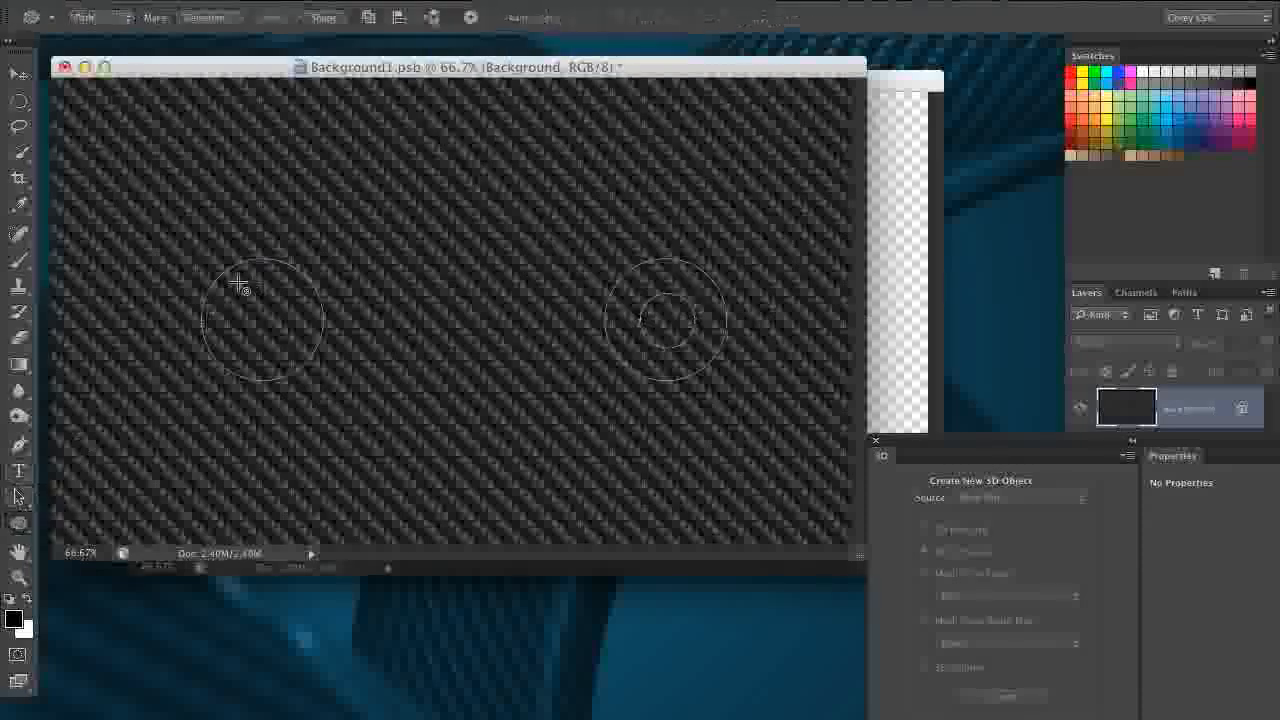
mouse_move(232, 288)
left_mouse_down()
mouse_move(292, 352)
mouse_move(246, 321)
left_mouse_up()
Apply Subtract Front Shape to both inner circle paths, then close the source document and save its changes
left_click(18, 497)
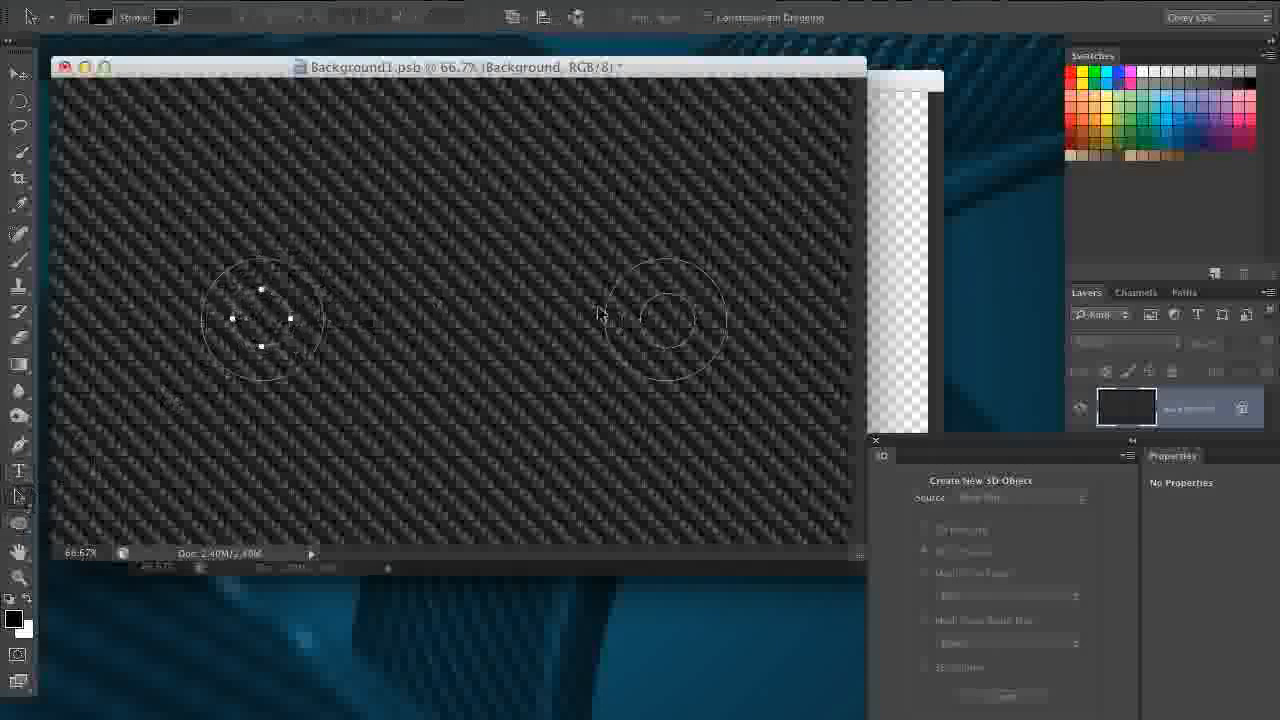
left_click(1184, 292)
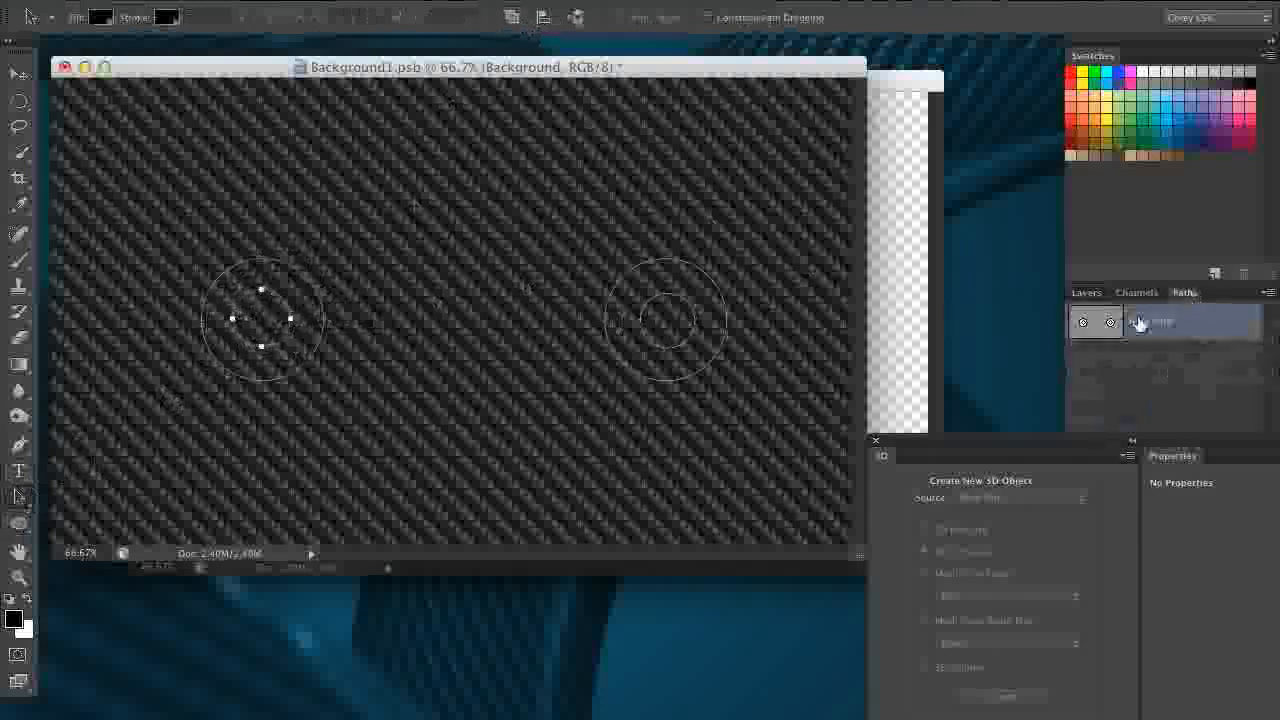
left_click(518, 20)
left_click(614, 66)
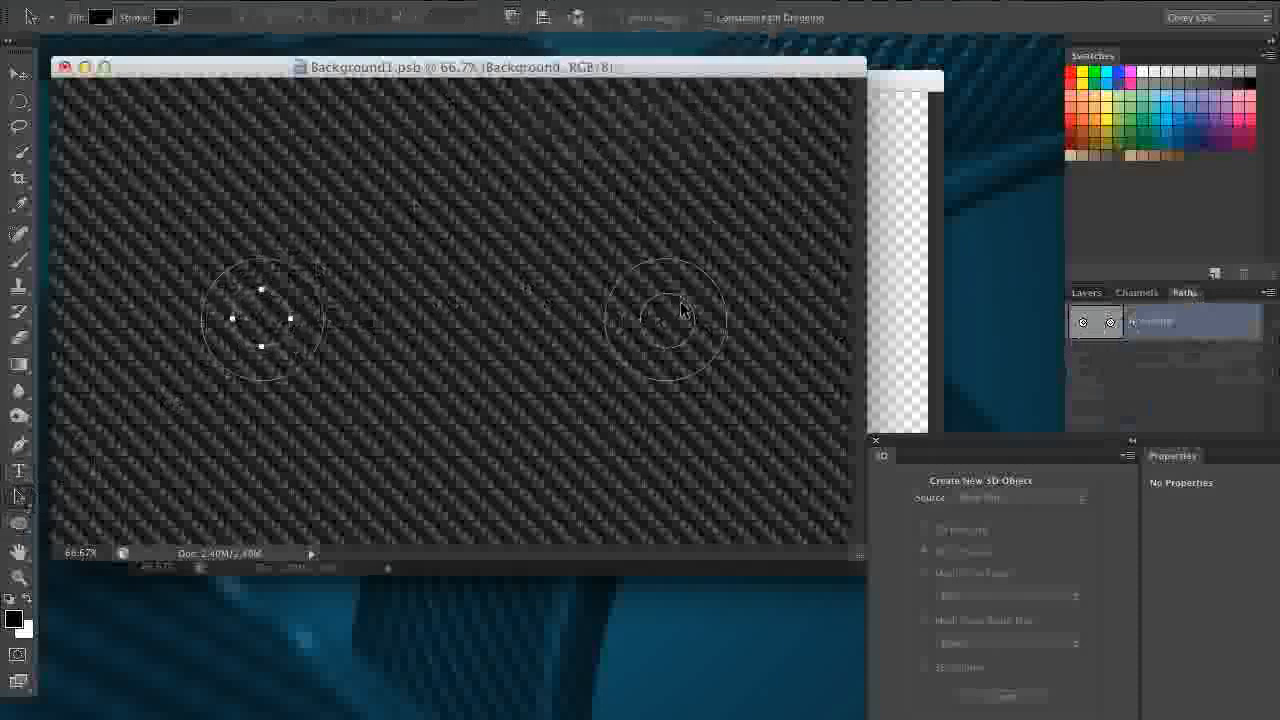
left_click(514, 22)
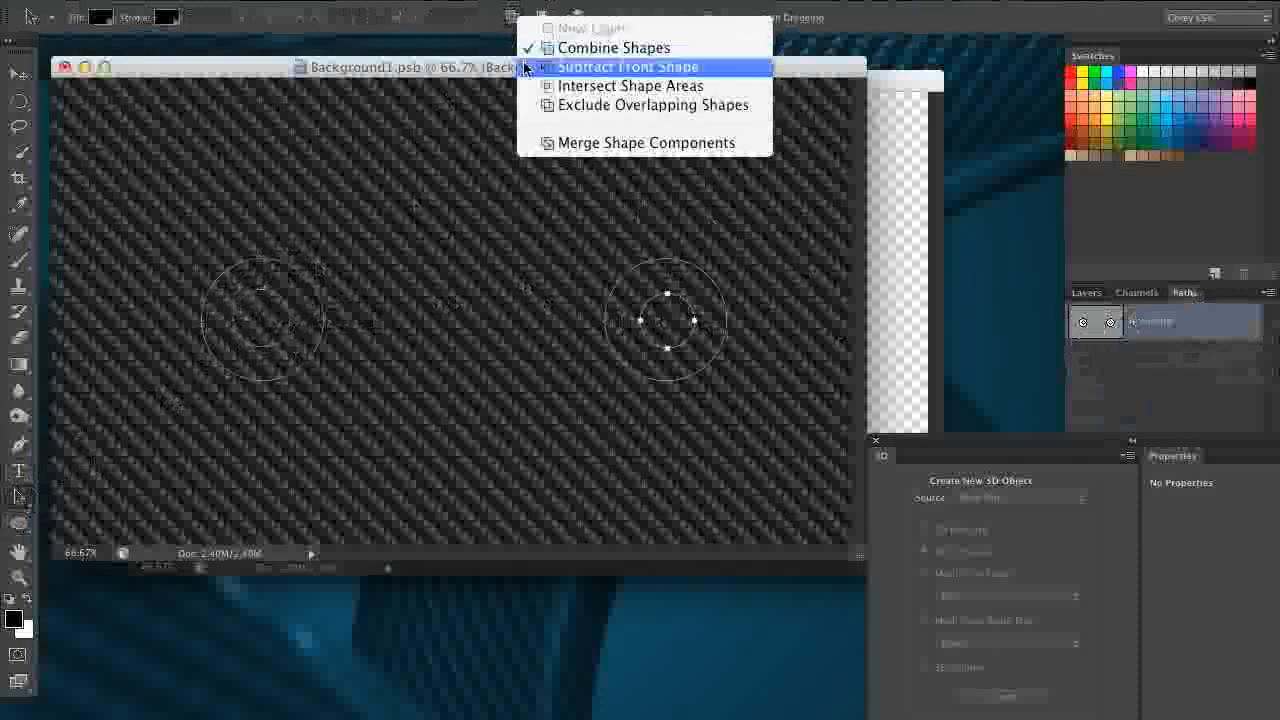
left_click(530, 66)
left_click_drag(617, 312, 143, 397)
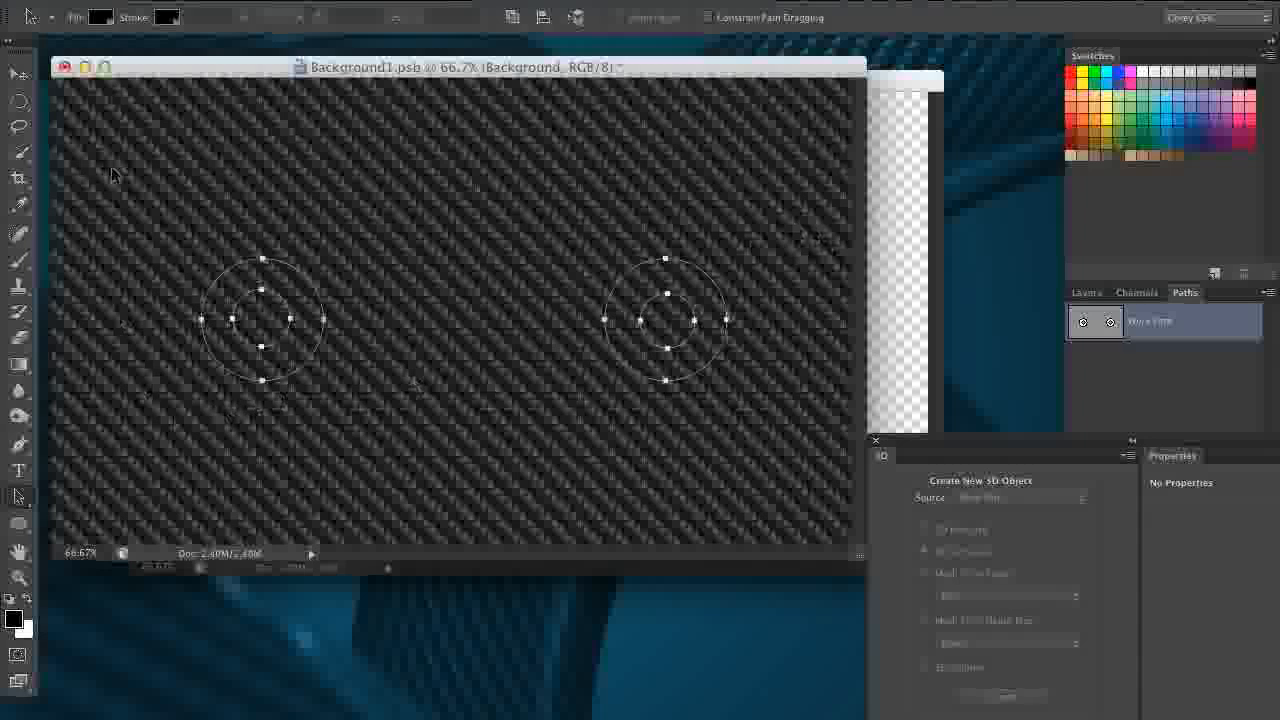
left_click(63, 67)
left_click(795, 280)
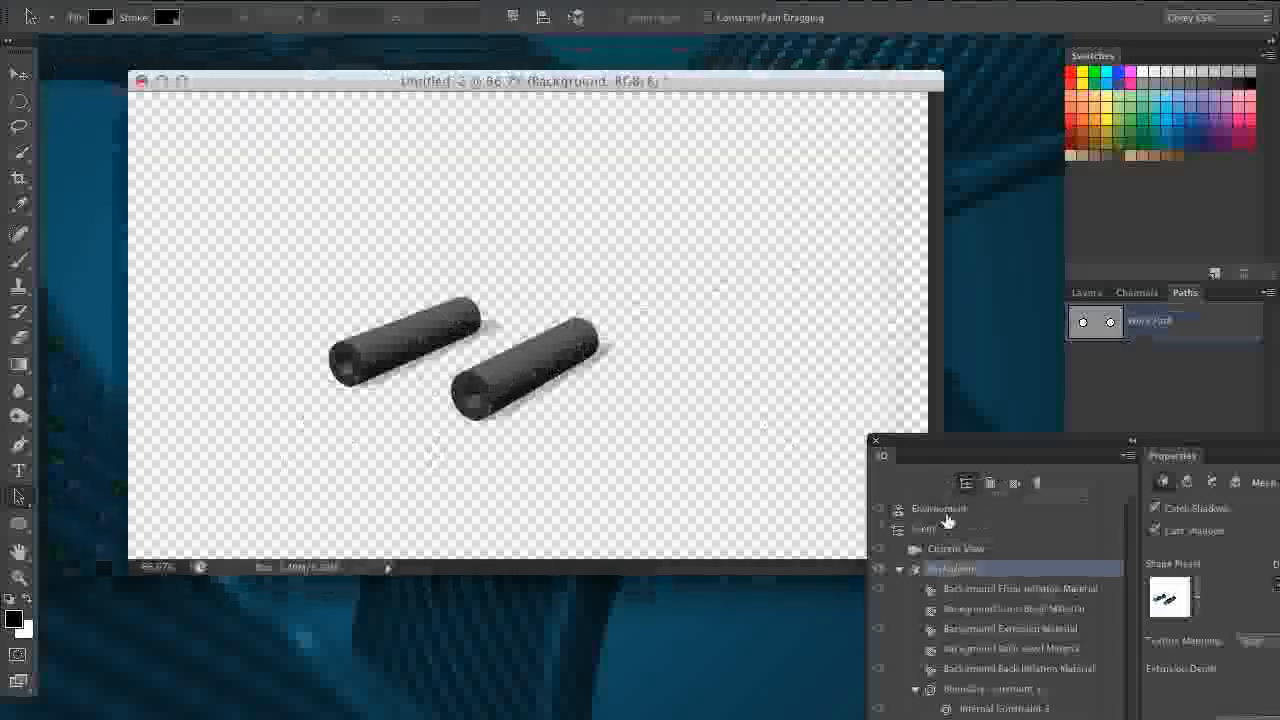
Orbit and move the camera to view both hollow tubes from higher up, closer and more from the side
left_click(944, 549)
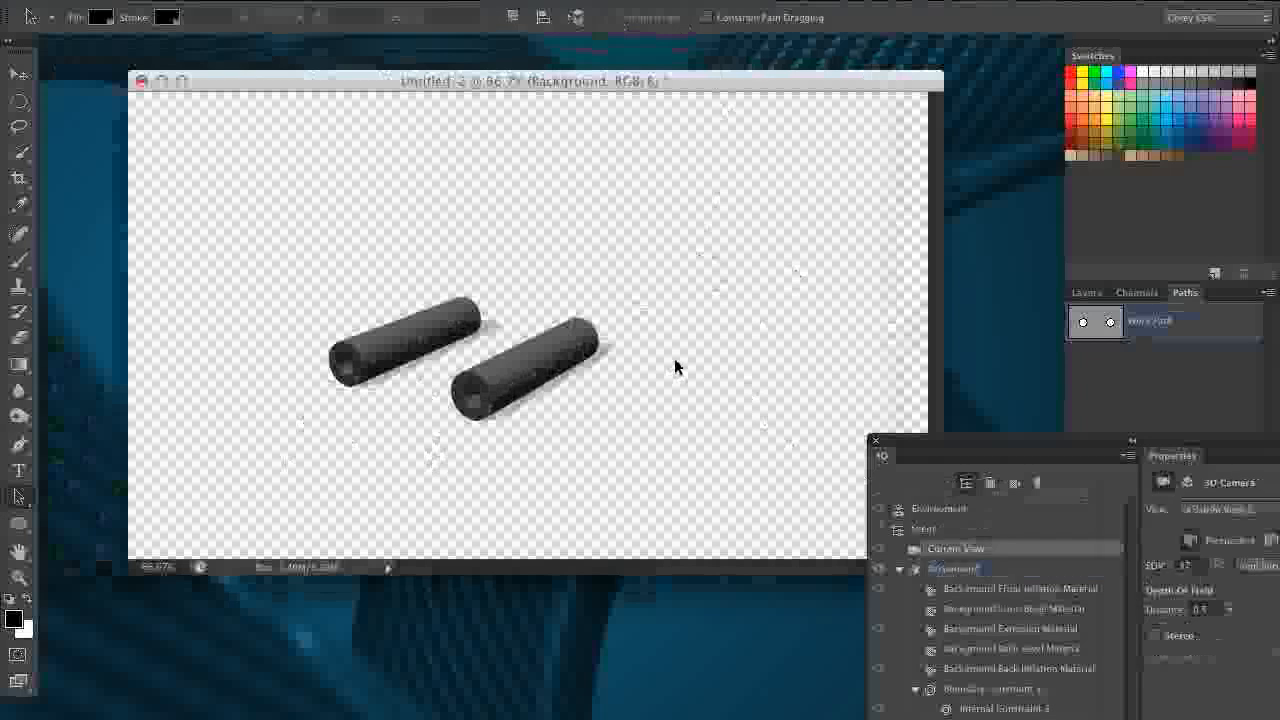
left_click(18, 73)
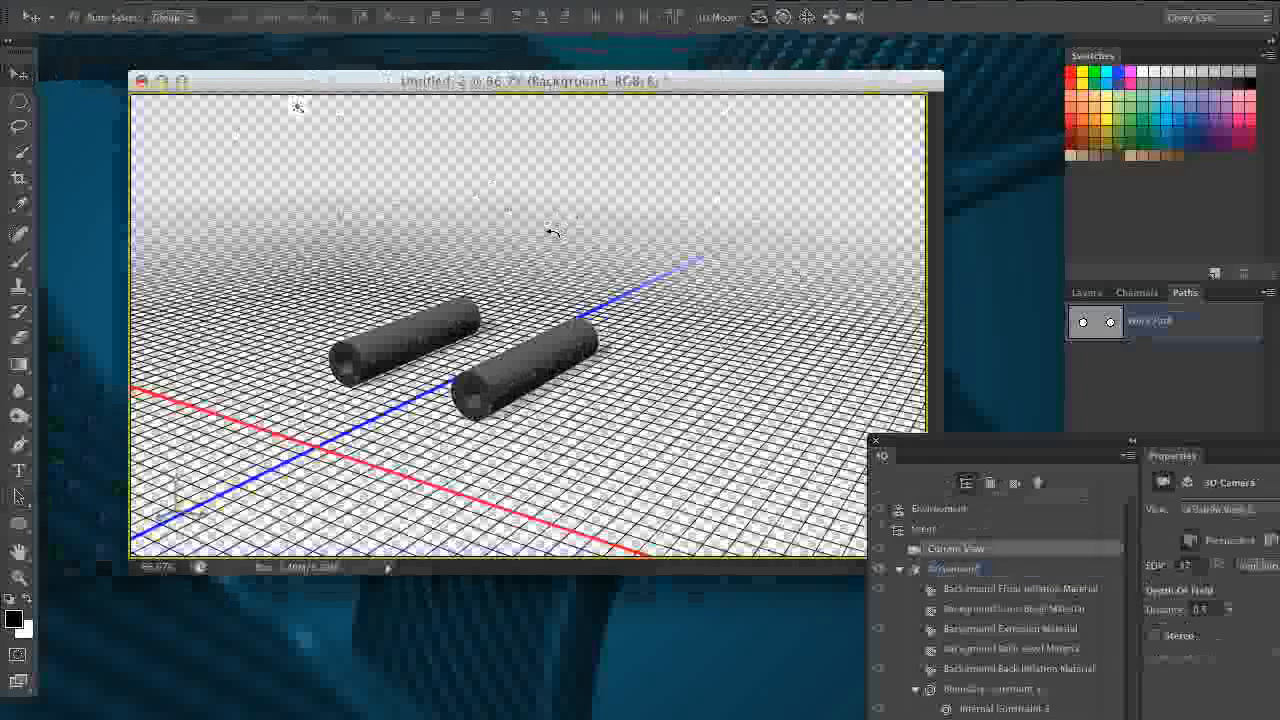
left_click_drag(553, 233, 455, 282)
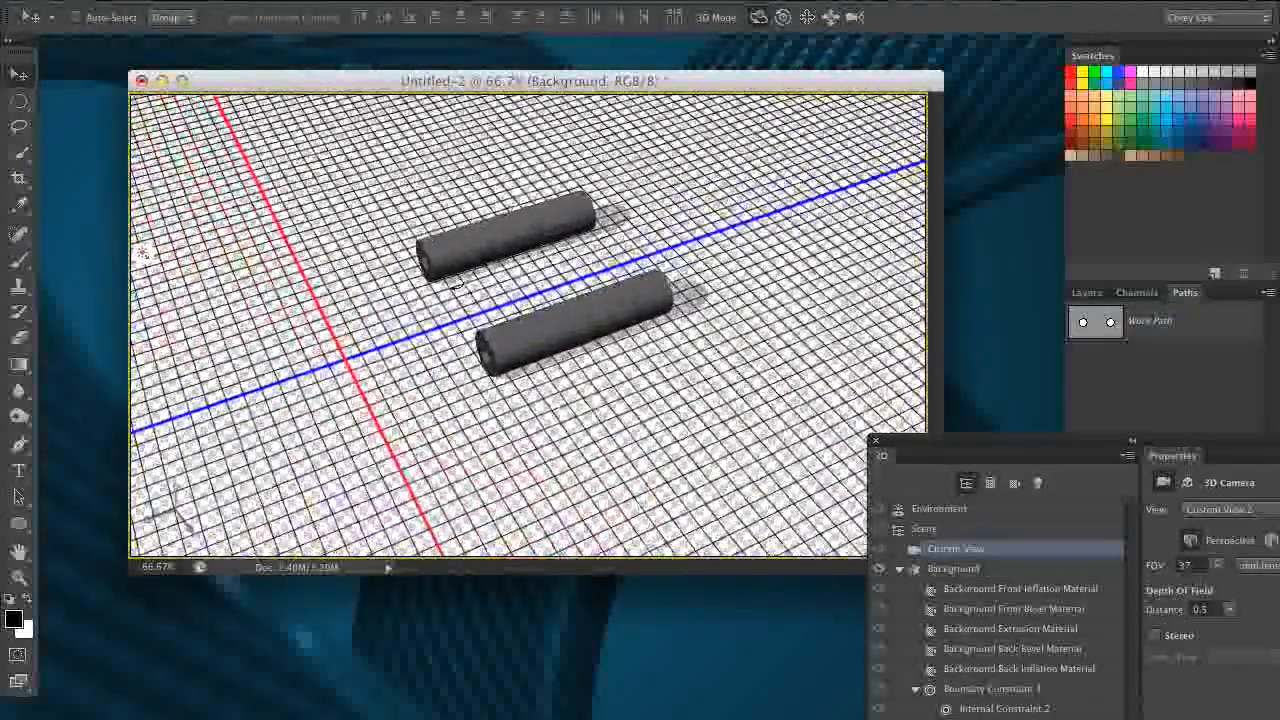
left_click_drag(786, 162, 703, 428)
left_click(831, 20)
left_click(762, 24)
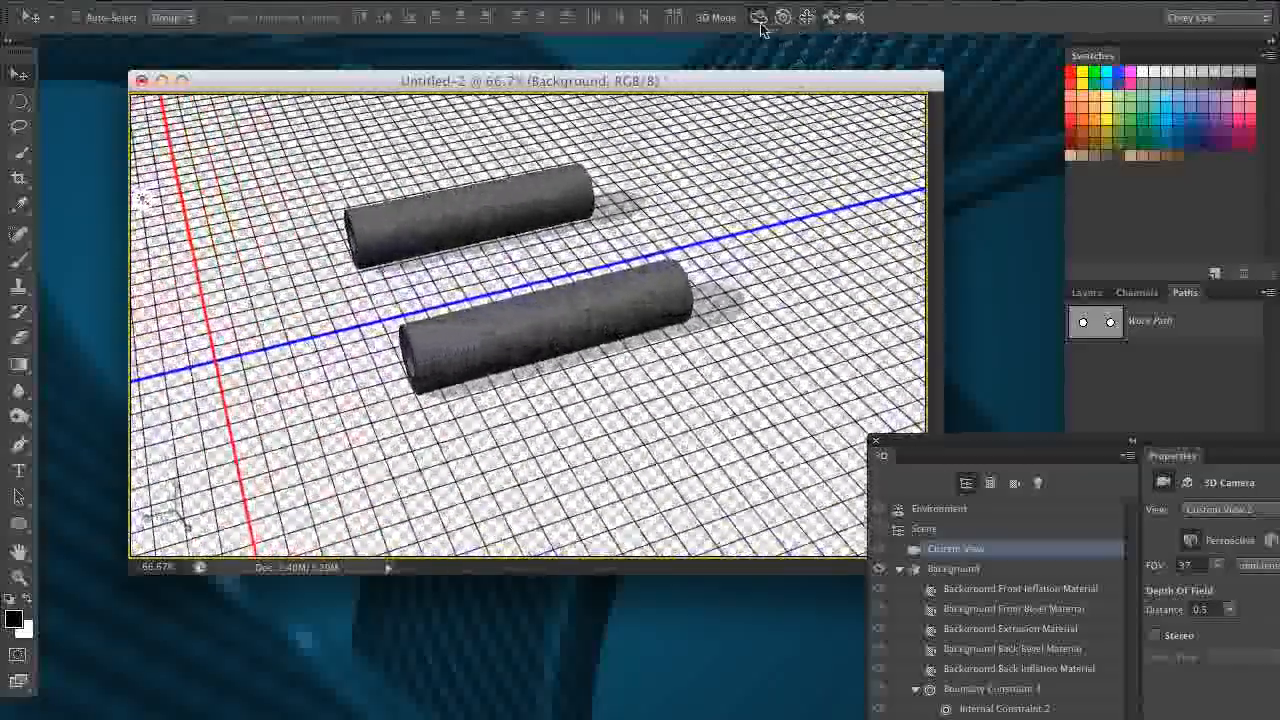
left_click_drag(738, 148, 769, 217)
left_click(810, 20)
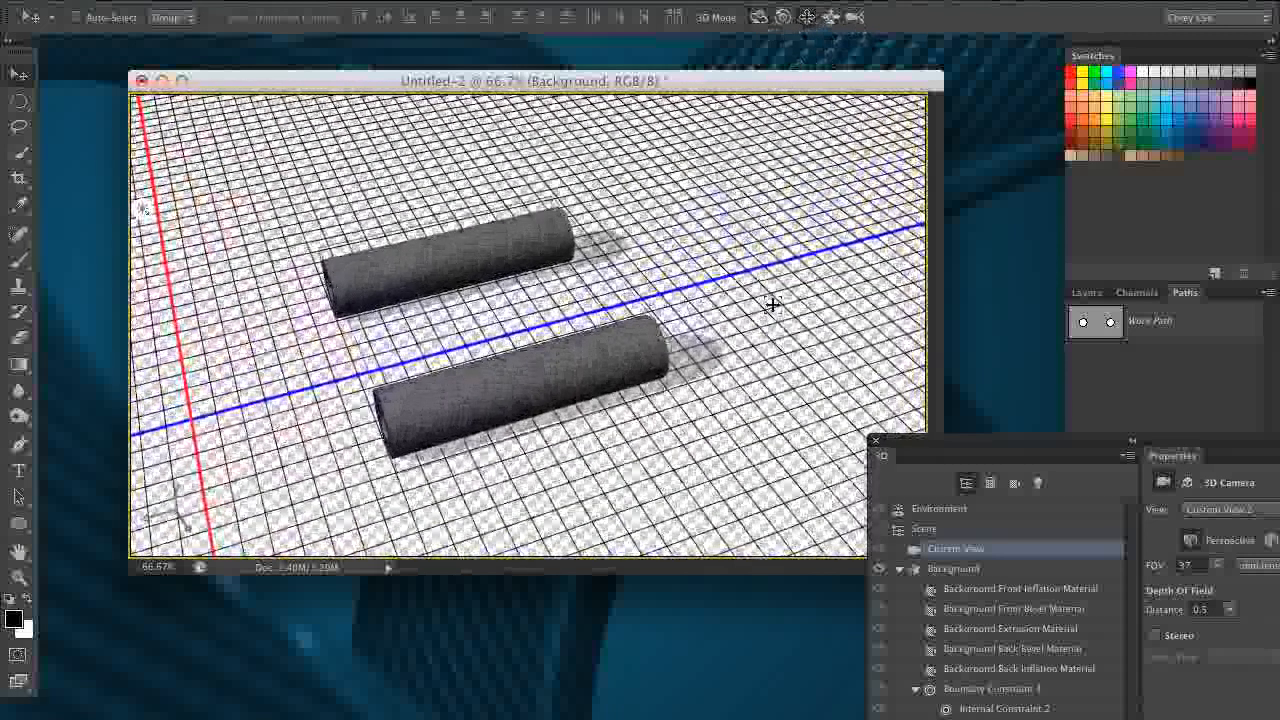
Deform the Background mesh with a Twist of about 363° and a Taper of 5%
left_click_drag(927, 441, 582, 197)
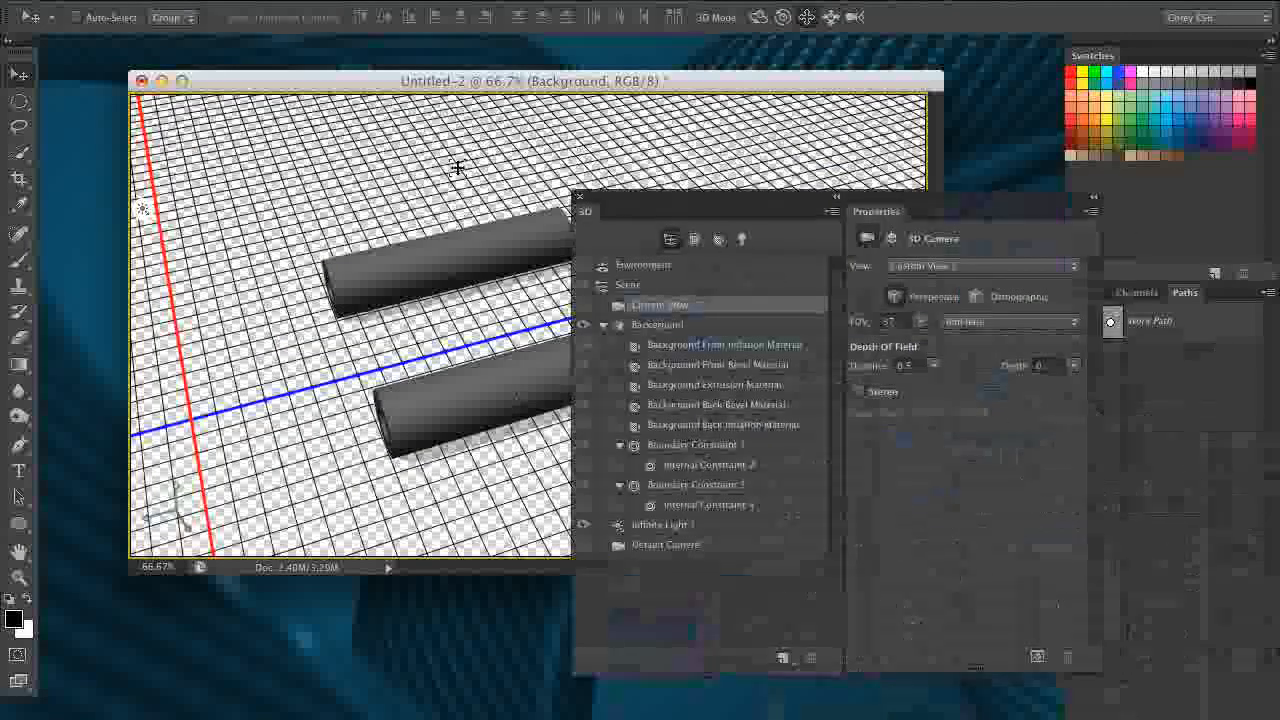
left_click(680, 326)
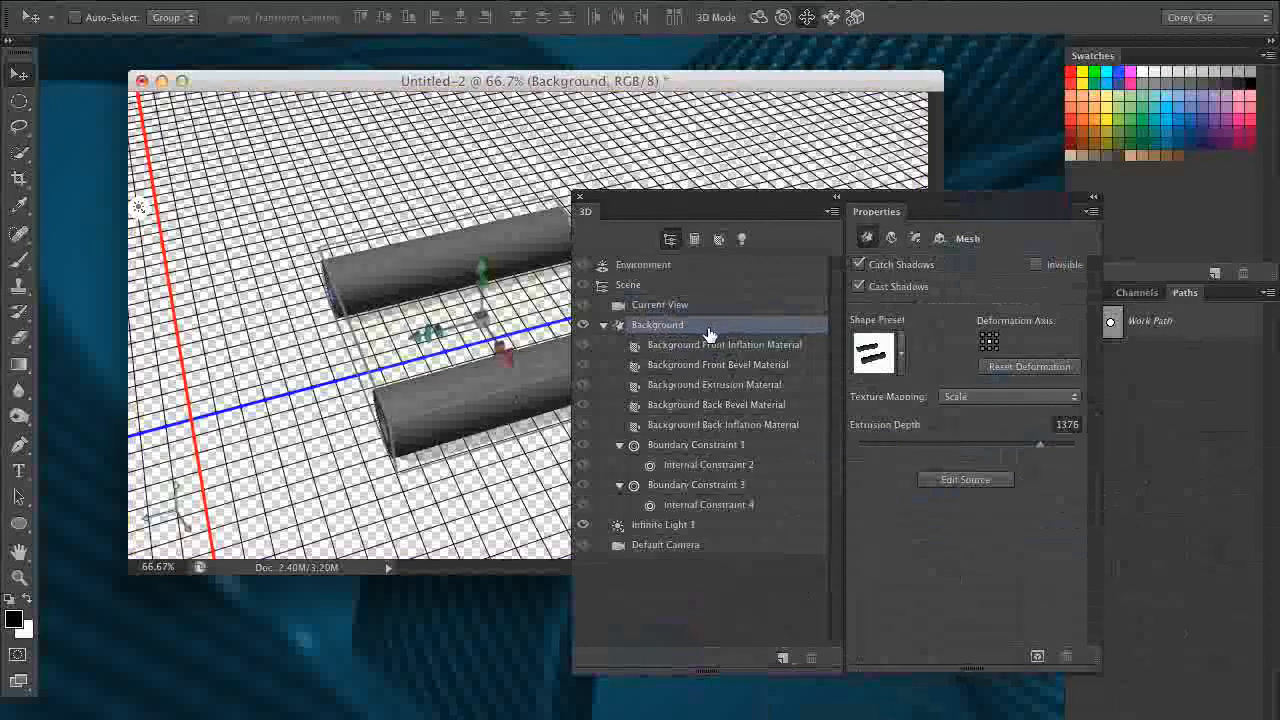
left_click_drag(738, 198, 819, 236)
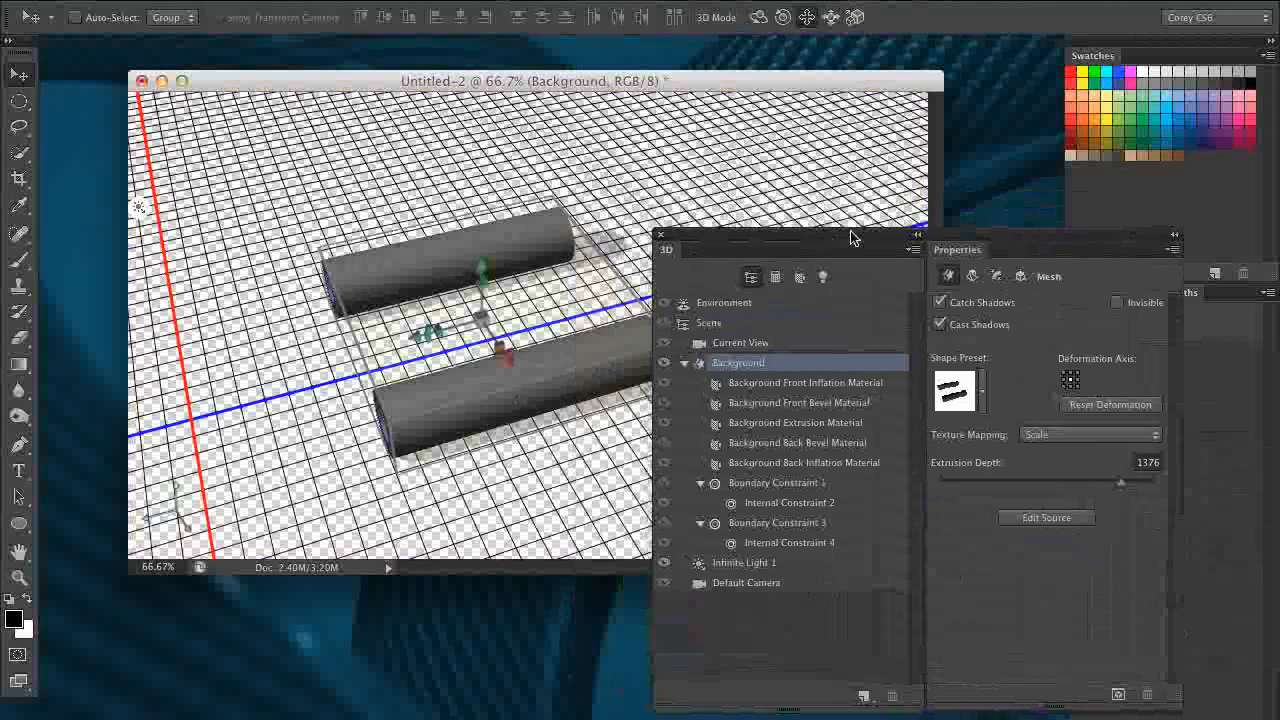
left_click(972, 276)
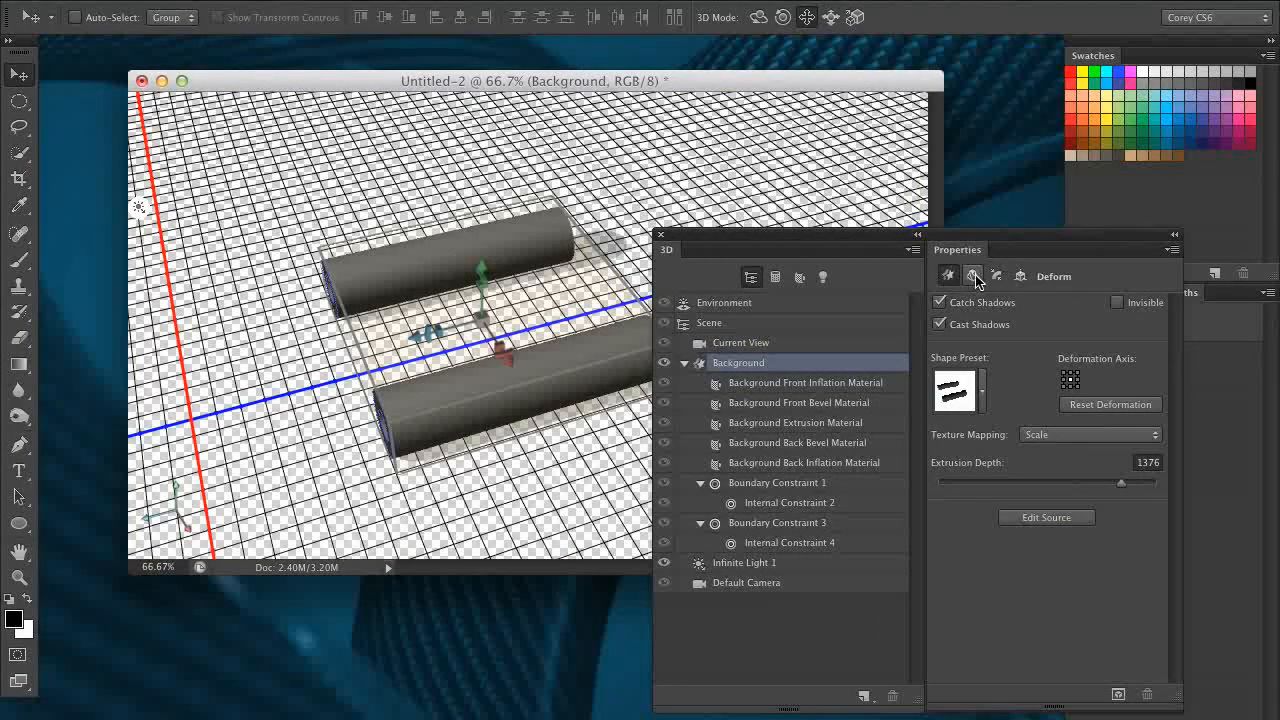
left_click_drag(924, 238, 1020, 231)
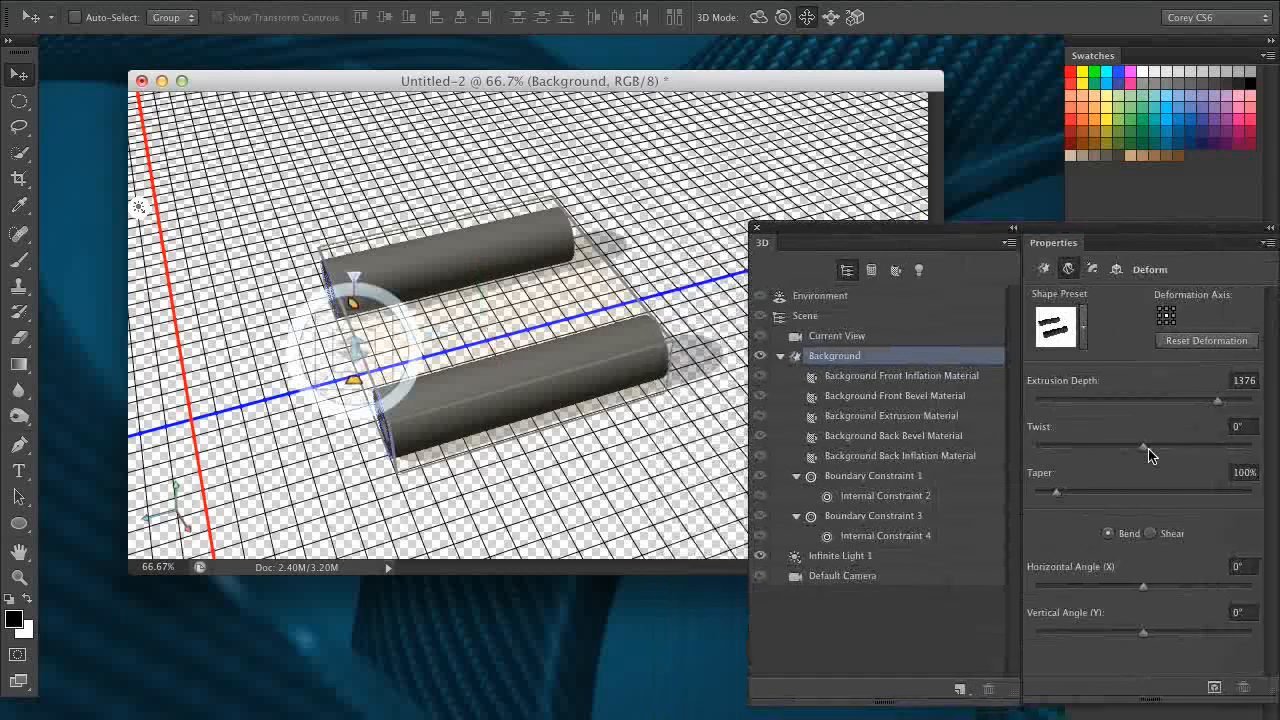
mouse_move(1146, 452)
left_mouse_down()
mouse_move(1193, 458)
mouse_move(1143, 450)
mouse_move(1165, 450)
left_mouse_up()
left_click_drag(1072, 497, 1037, 491)
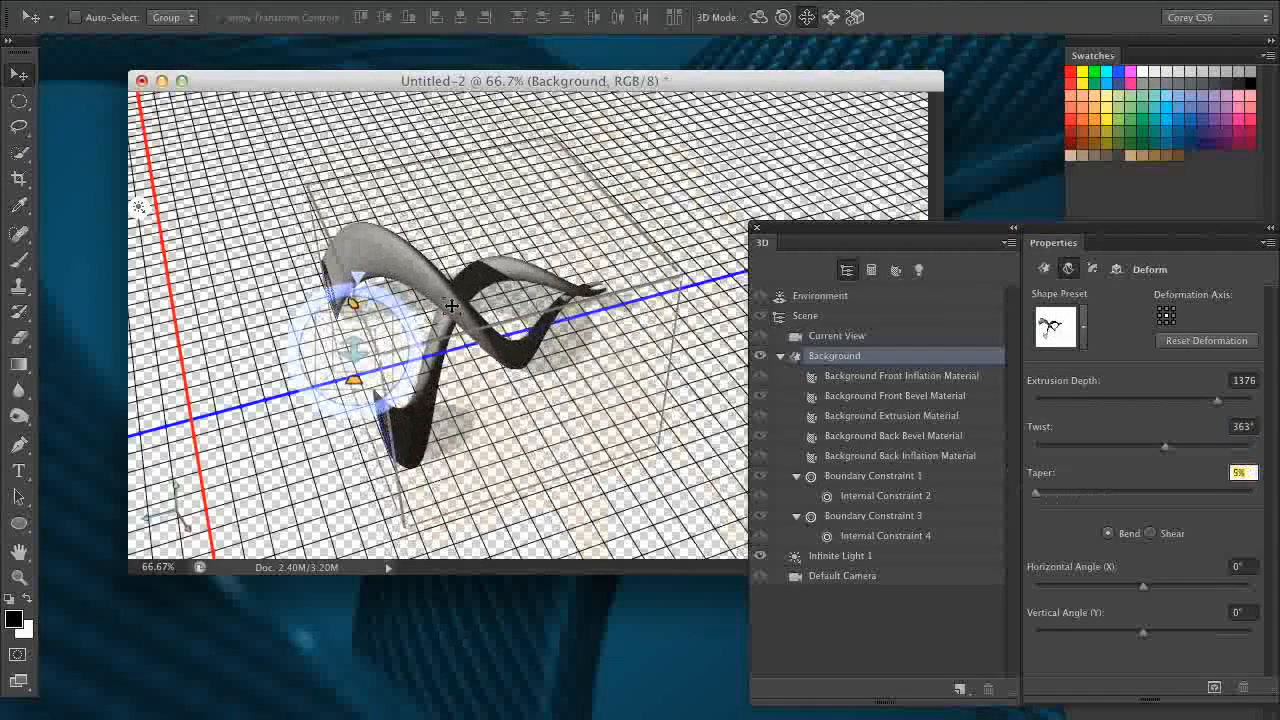
Orbit the camera around the twisted, tapered shape to view it from a steep angle
left_click(226, 306)
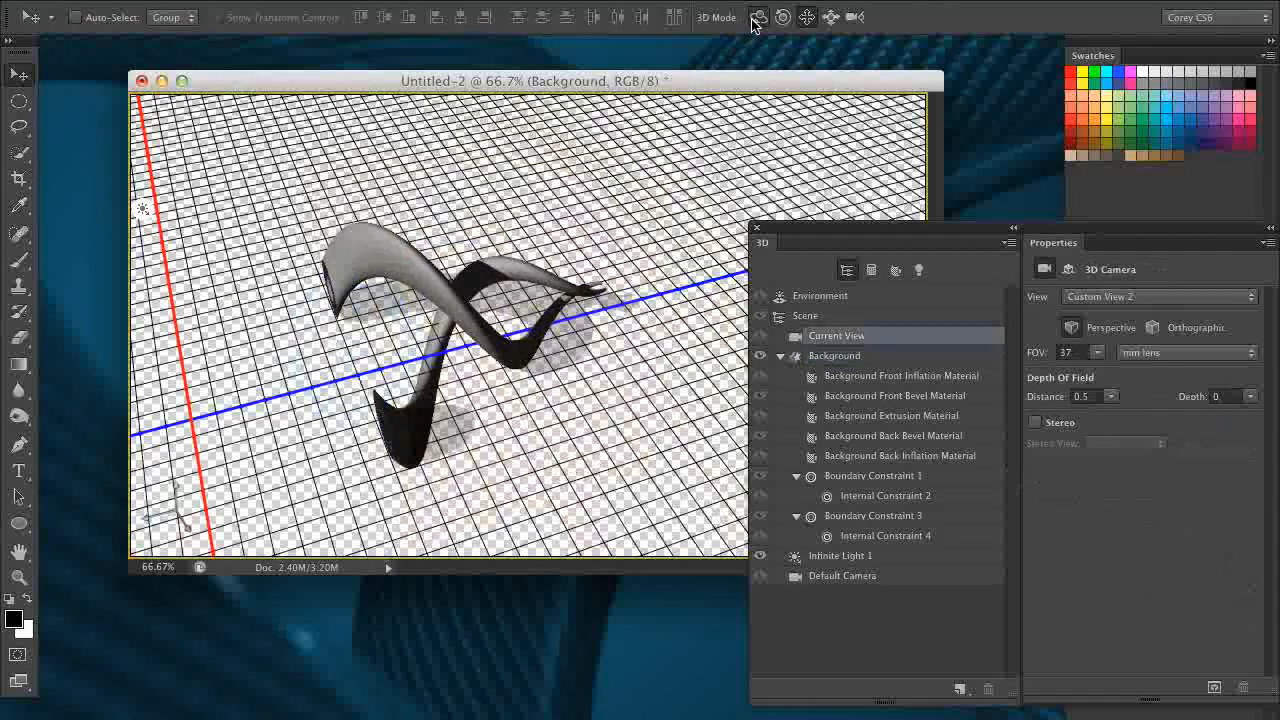
left_click(753, 24)
left_click_drag(598, 272, 535, 120)
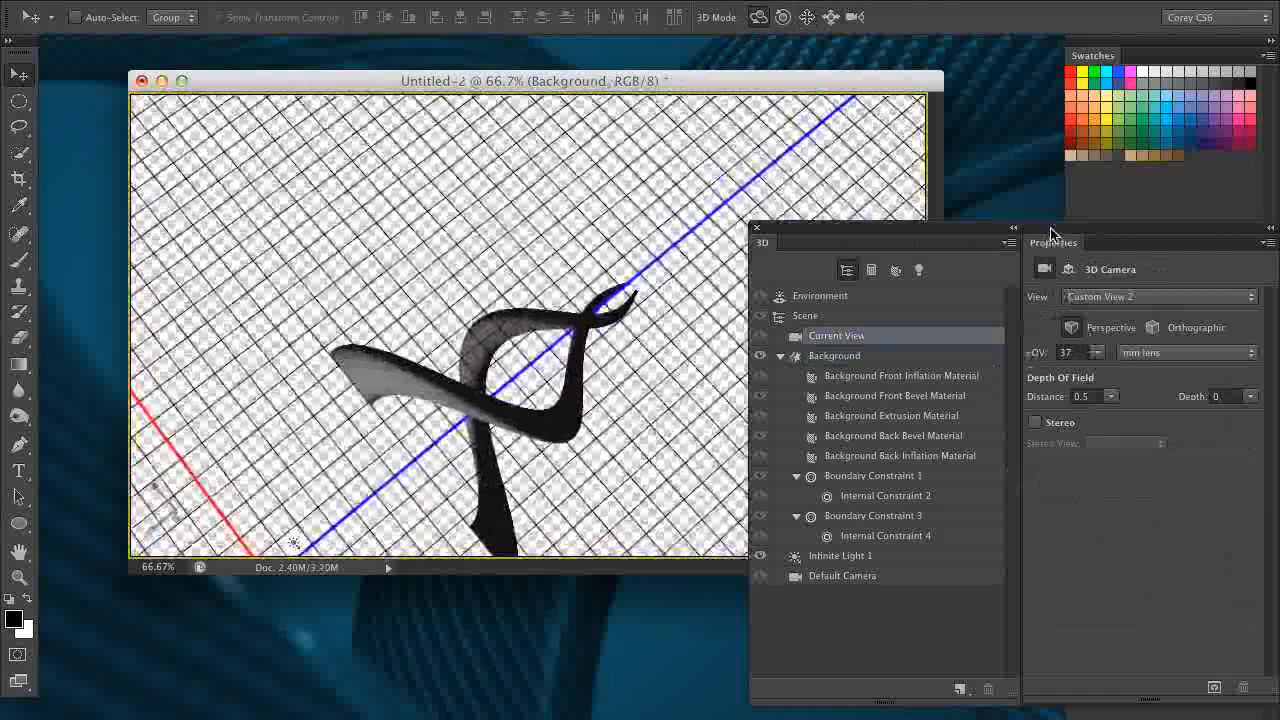
Set the Background mesh's Extrusion Depth to about 2179 and its Twist to about 959°
left_click_drag(1050, 231, 1008, 229)
left_click(862, 358)
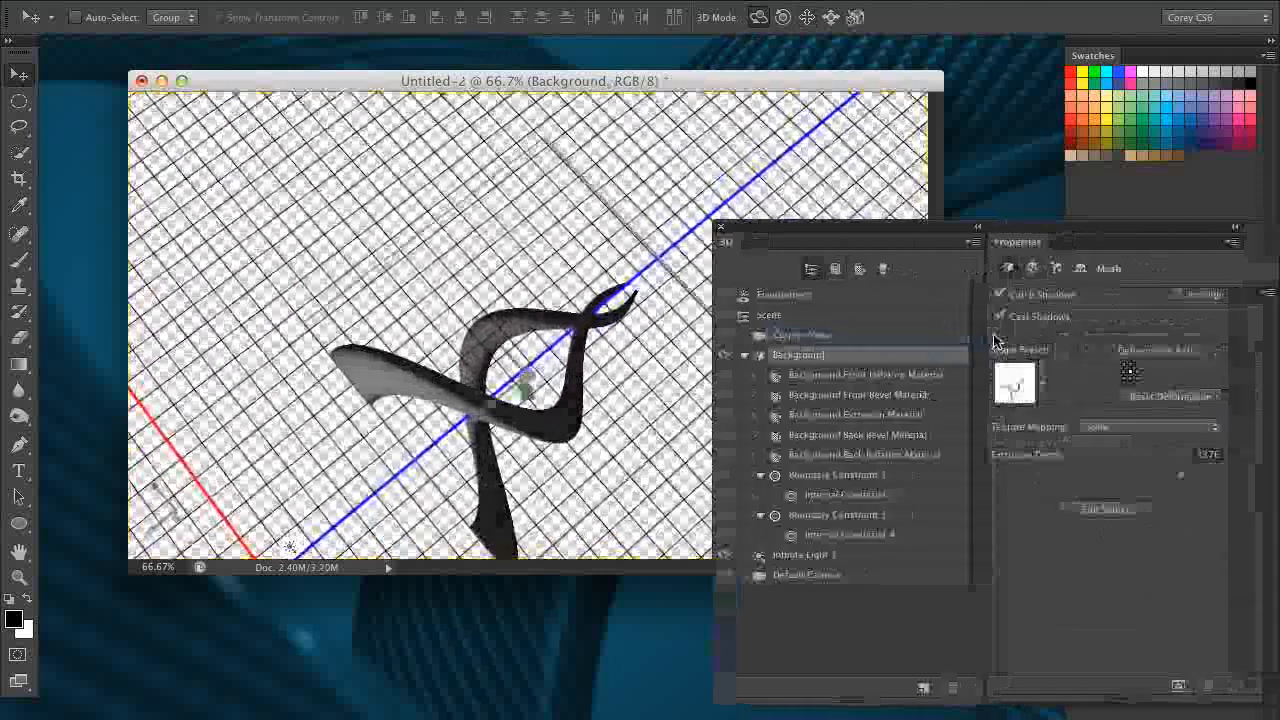
left_click_drag(1182, 478, 1206, 476)
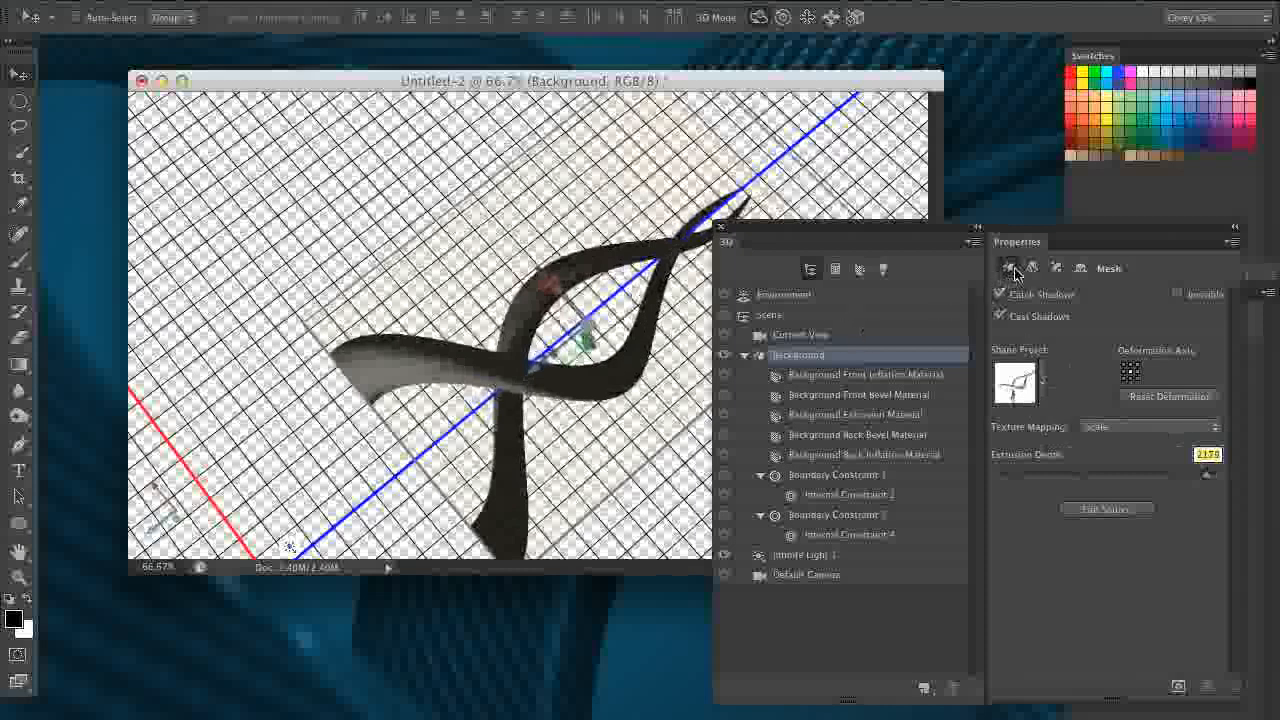
left_click(1055, 269)
left_click_drag(1126, 451, 1154, 446)
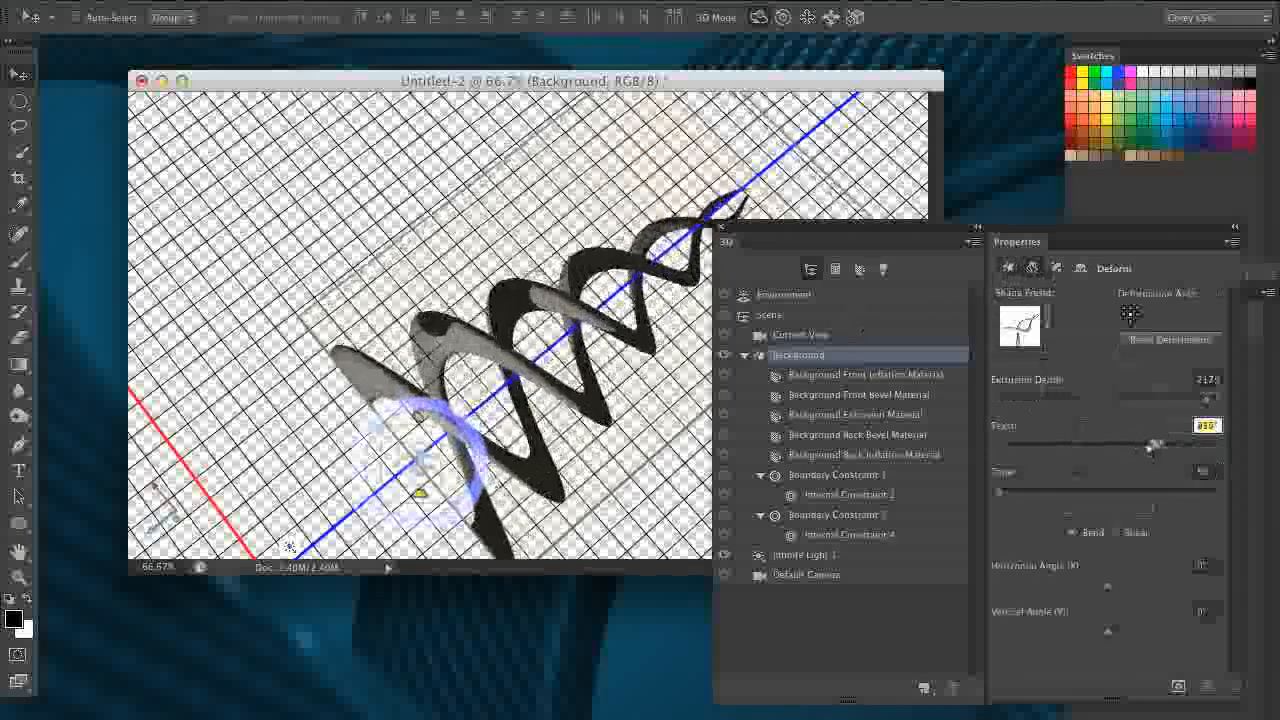
Switch the mesh's deformation to Shear with a Horizontal Angle of about -43° and a Vertical Angle of about -231°
left_click_drag(1003, 230, 1056, 204)
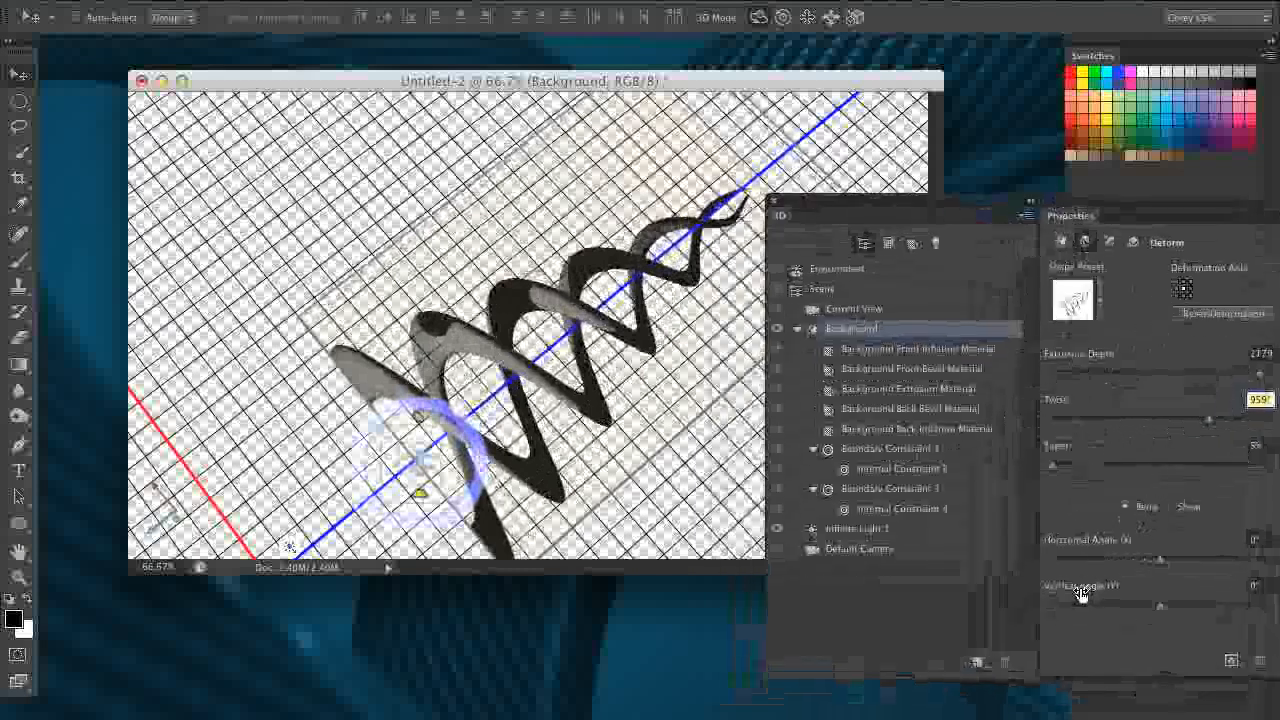
left_click_drag(1163, 565, 1187, 605)
left_click(1168, 507)
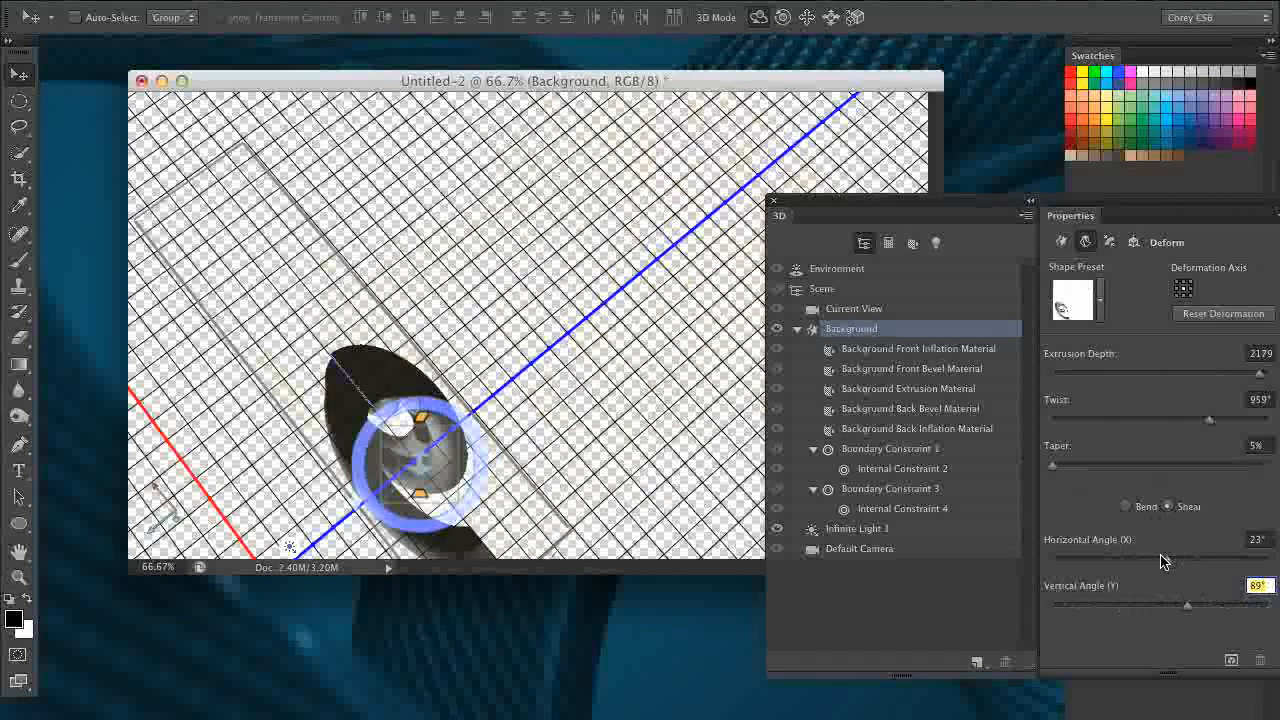
mouse_move(1160, 561)
left_mouse_down()
mouse_move(1086, 560)
mouse_move(1145, 565)
left_mouse_up()
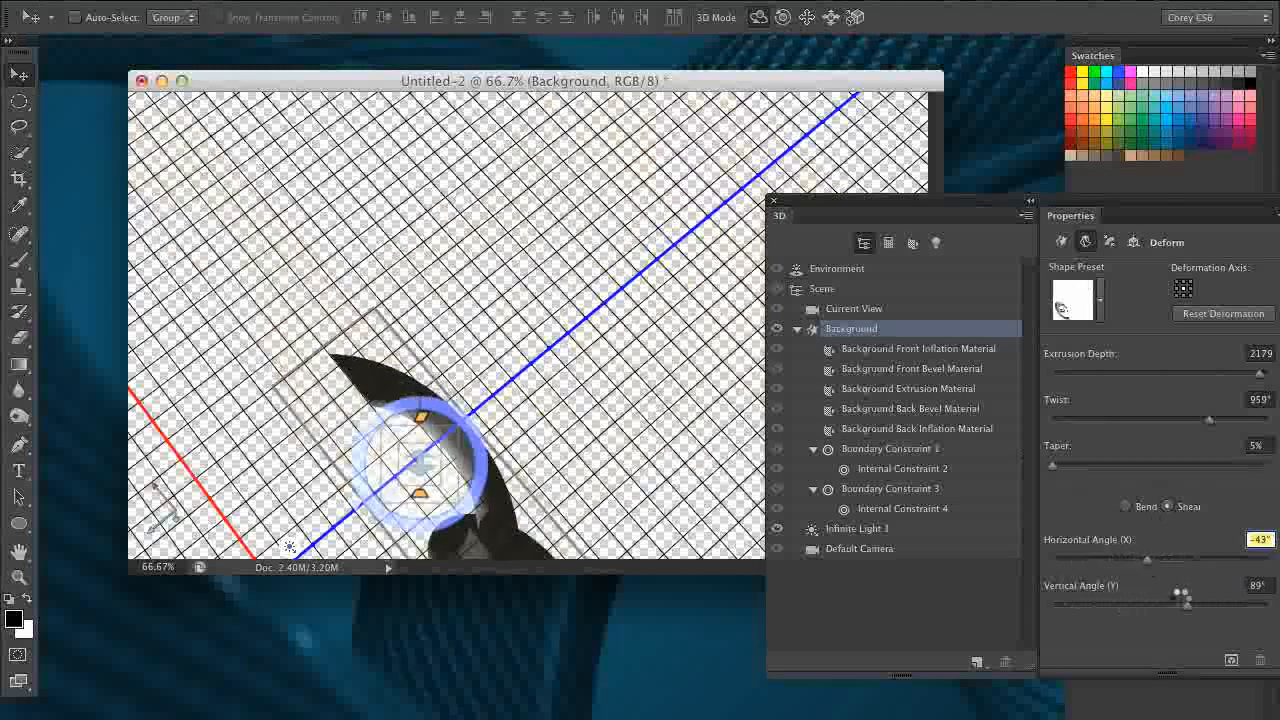
left_click_drag(1175, 605, 1090, 604)
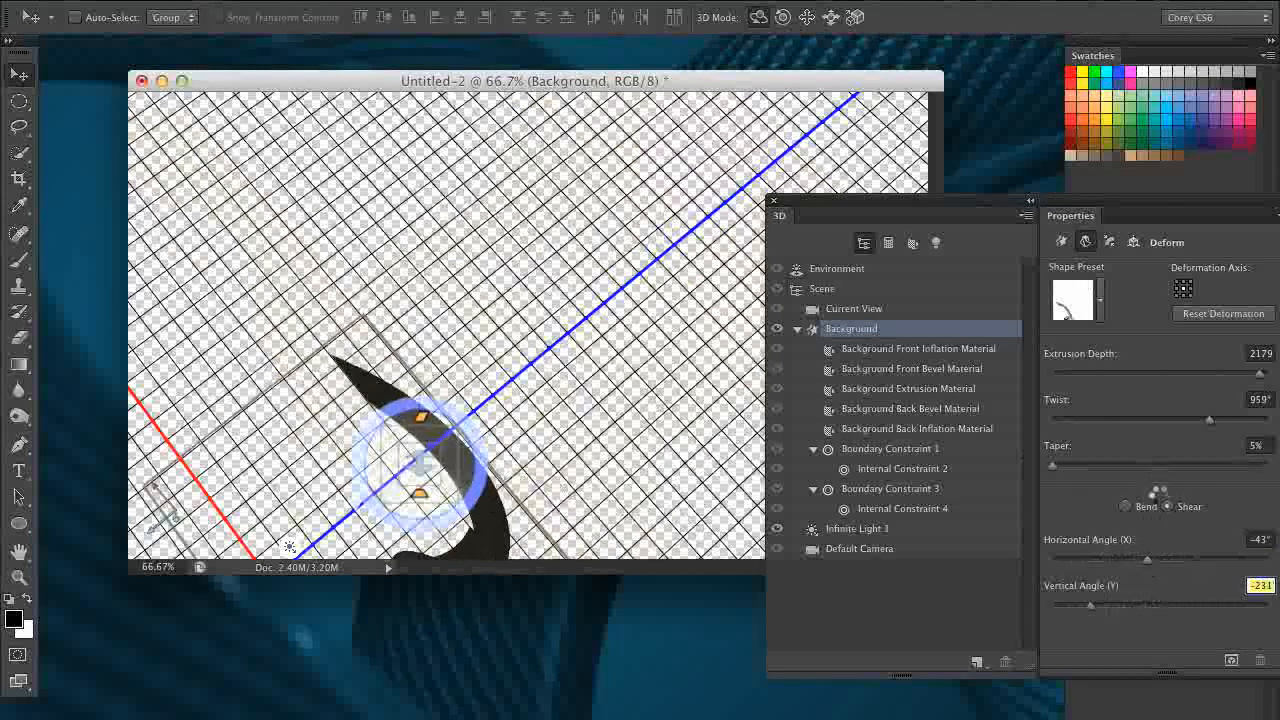
Switch the Background mesh's deformation to Bend and slide the mesh farther back in the scene
left_click(1125, 507)
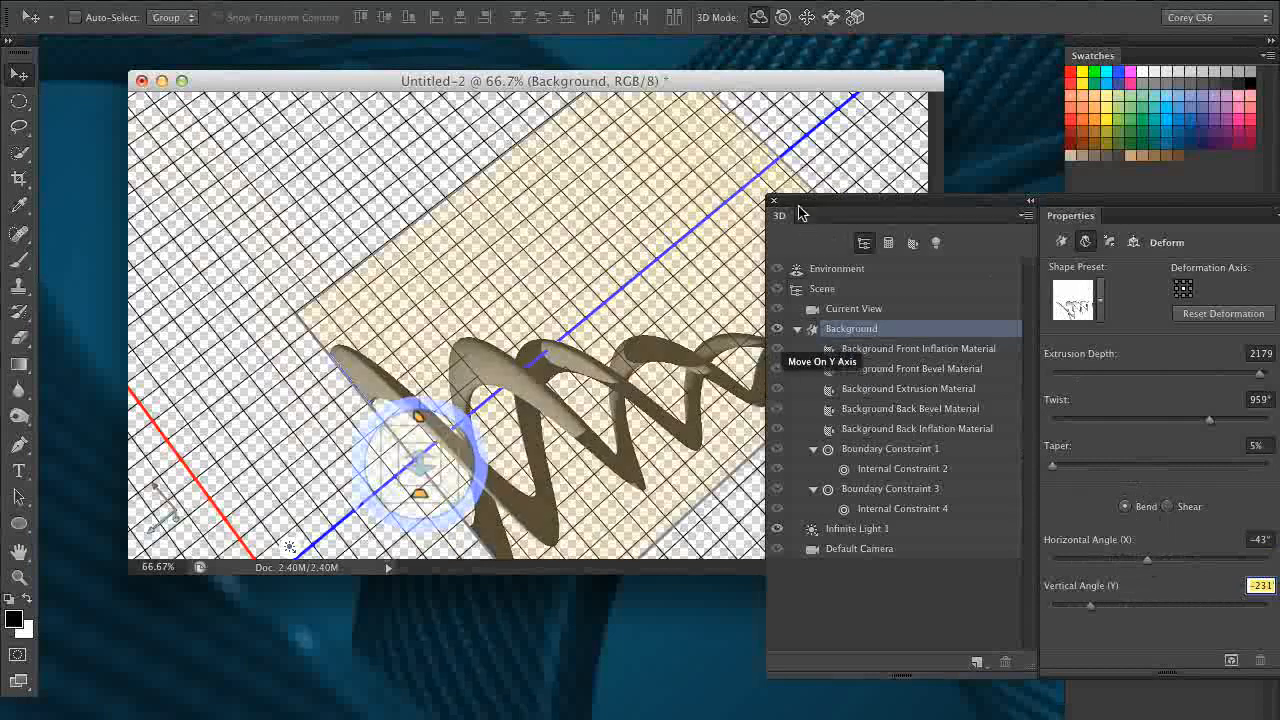
left_click_drag(850, 206, 1068, 259)
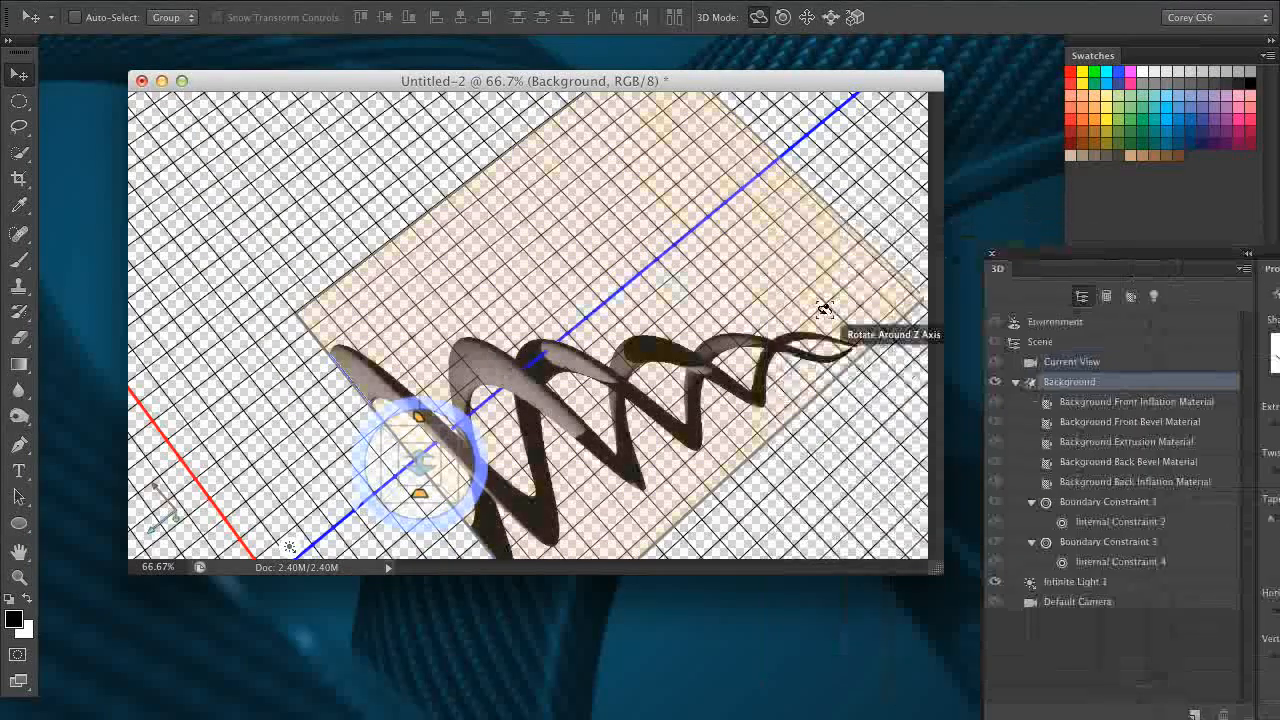
left_click(830, 17)
left_click_drag(880, 363, 726, 257)
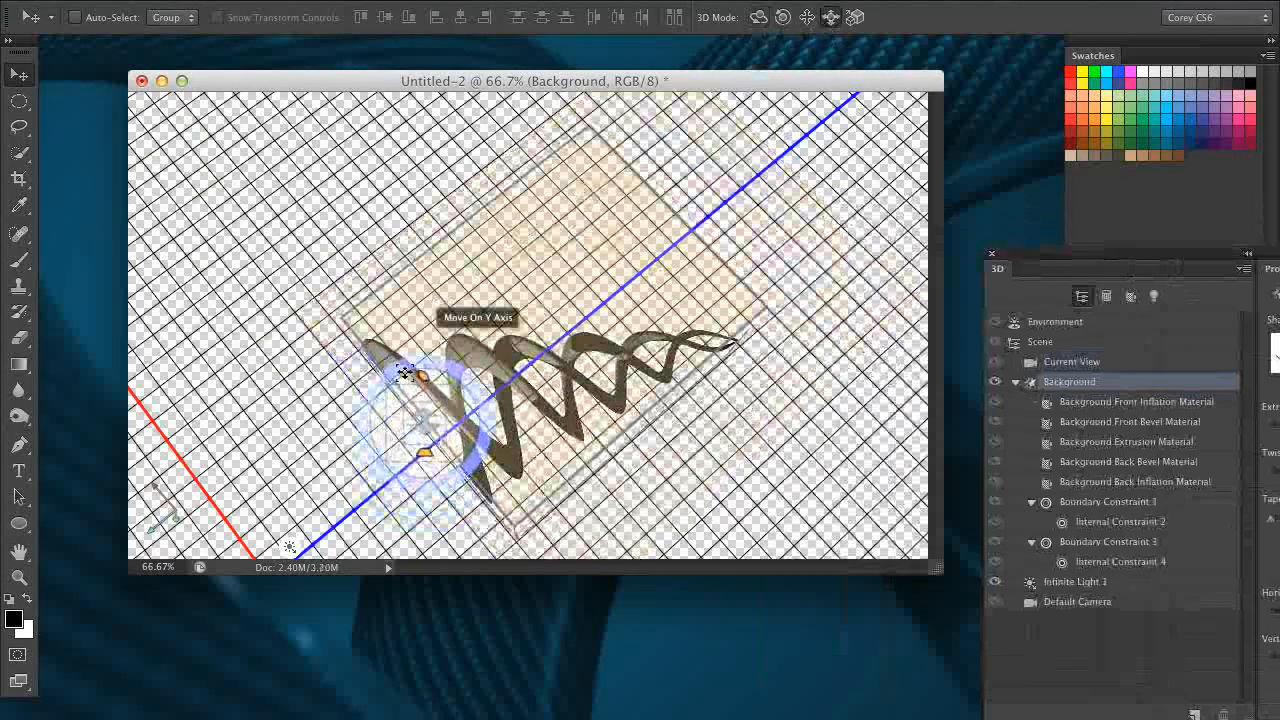
Reshape the mesh on the canvas to about 1784 Extrusion Depth, -15° Twist, 96% Taper and bend angles of -81° horizontal and -236° vertical
left_click_drag(418, 378, 421, 377)
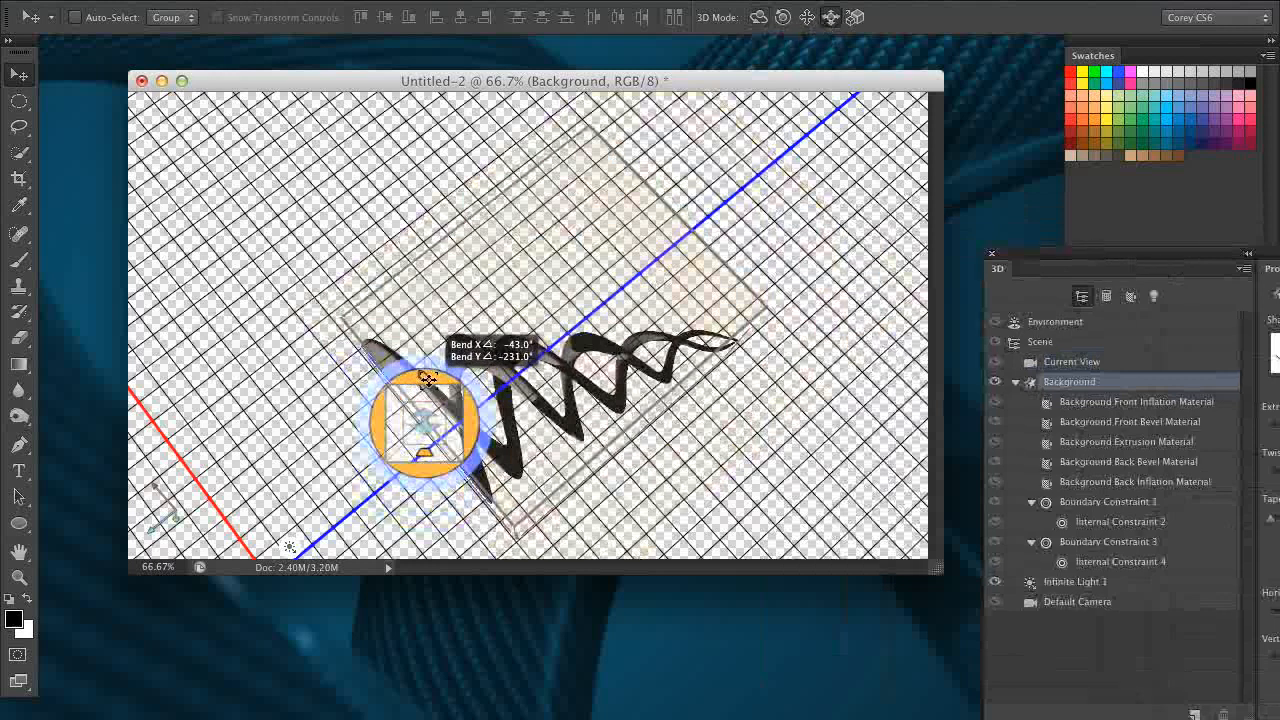
left_click_drag(465, 425, 342, 388)
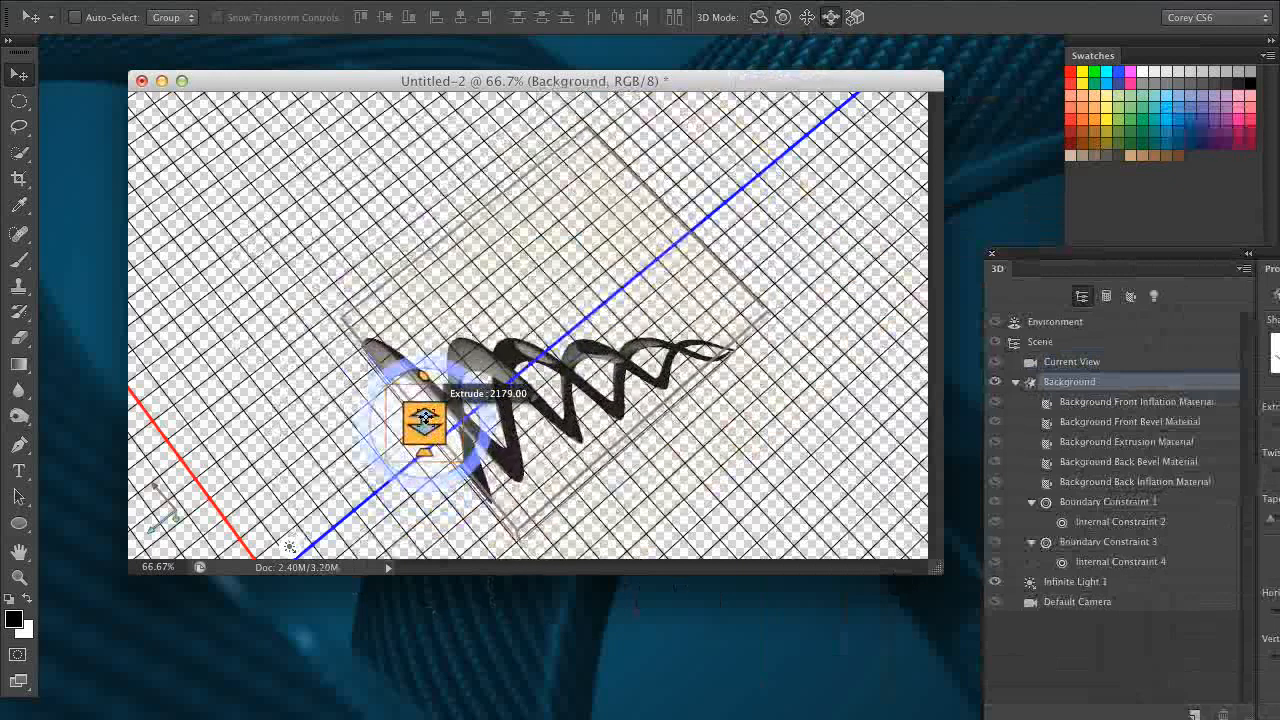
left_click_drag(424, 466, 452, 455)
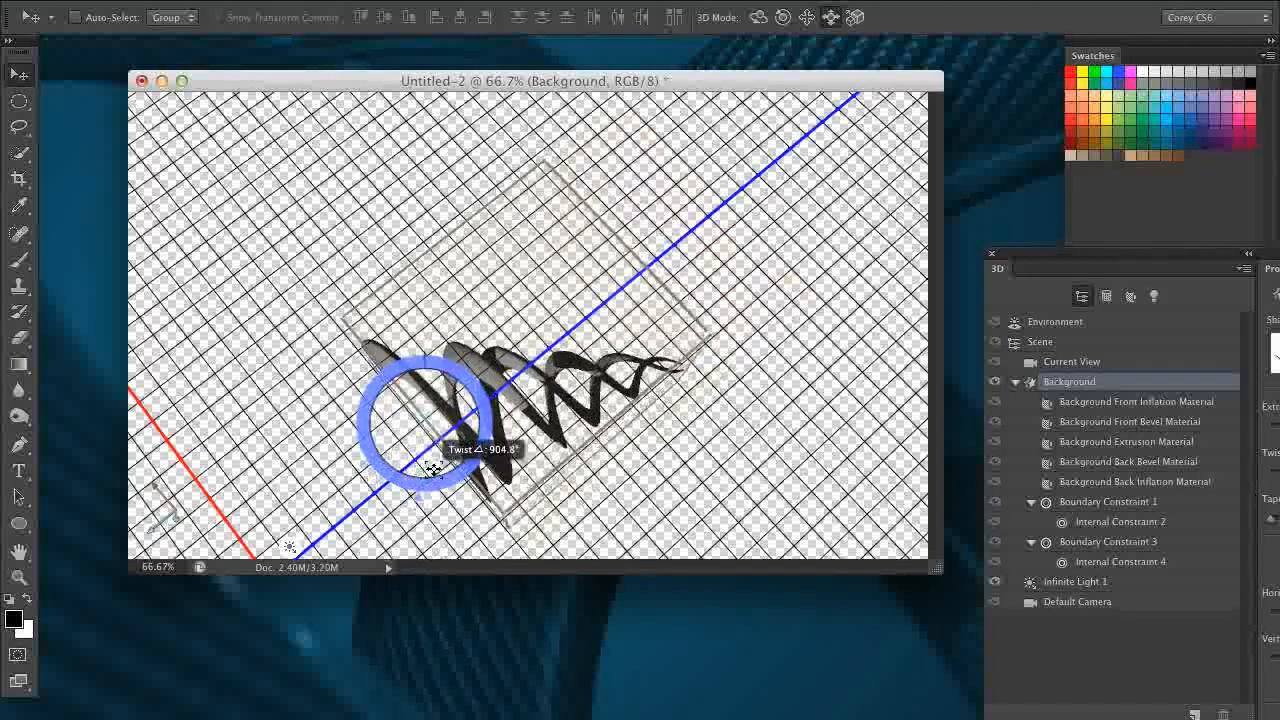
left_click_drag(476, 406, 399, 325)
left_click_drag(430, 396, 391, 370)
Activate the Rotate 3D mode and reposition the floating 3D and Properties panels to review the mesh's Deform settings
left_click(758, 17)
left_click_drag(1050, 261, 781, 293)
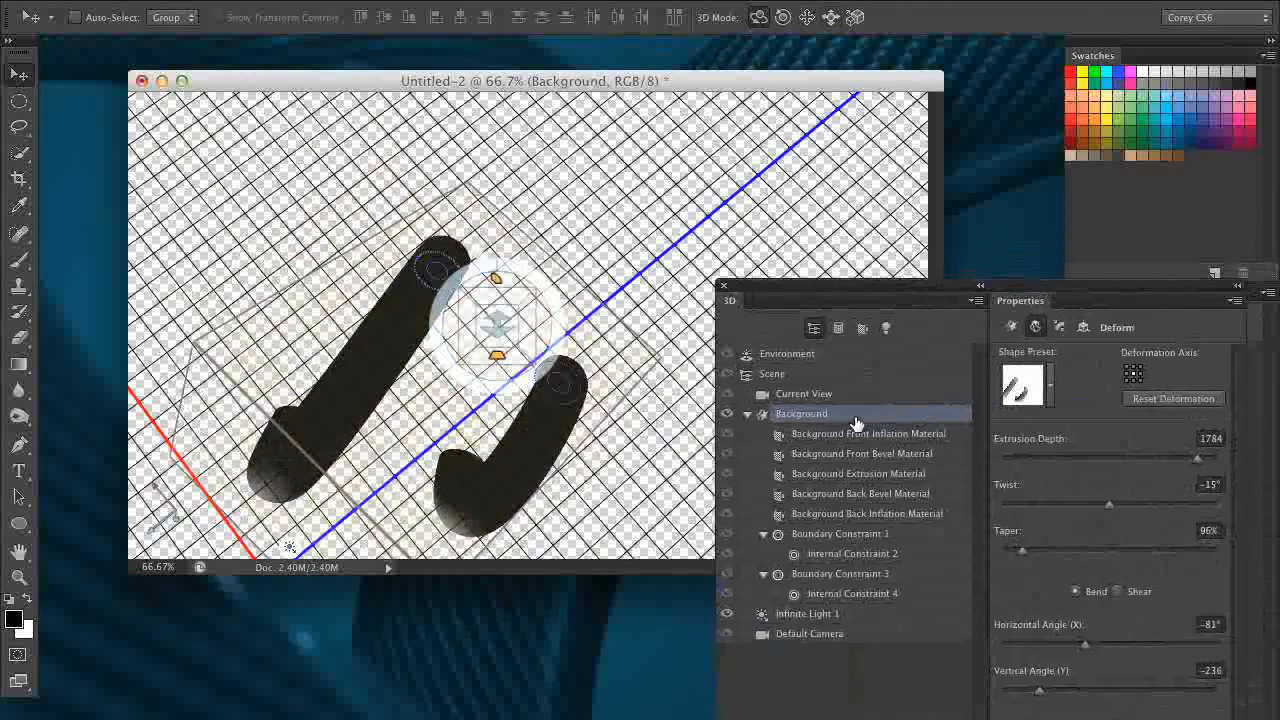
left_click_drag(1012, 290, 967, 217)
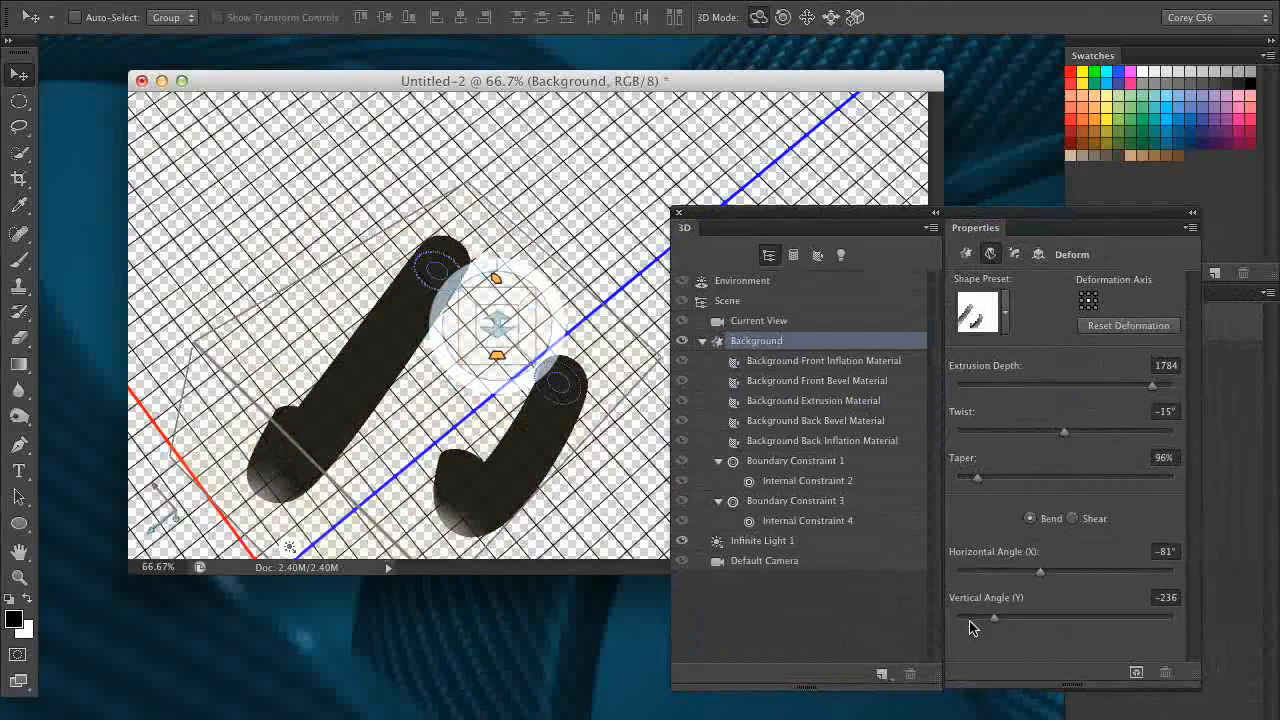
left_click_drag(786, 220, 860, 209)
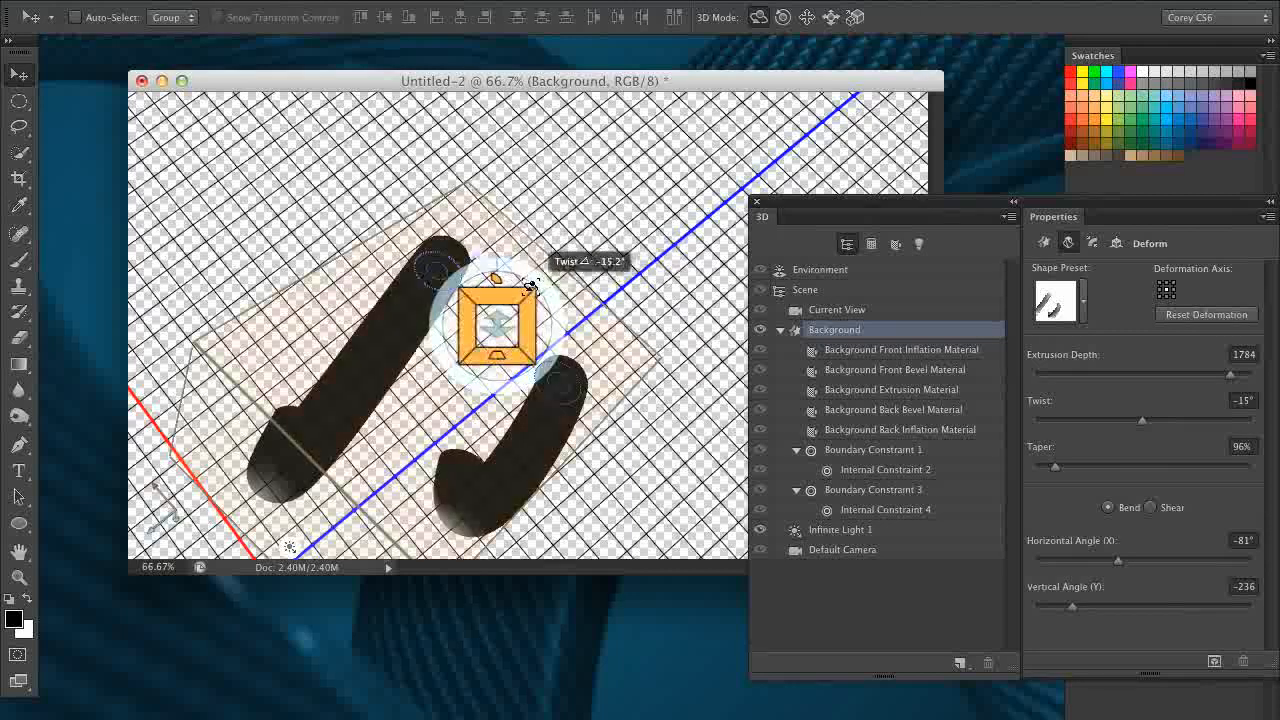
left_click_drag(1073, 202, 992, 213)
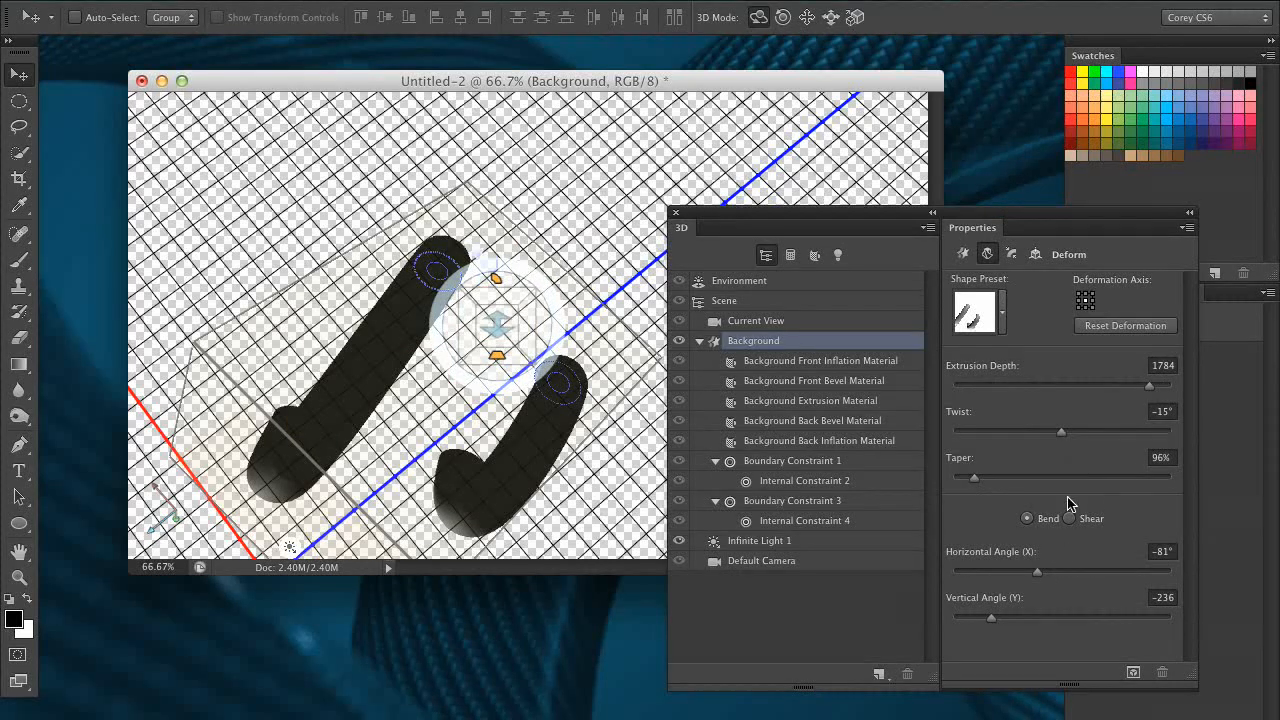
left_click_drag(944, 223, 1068, 222)
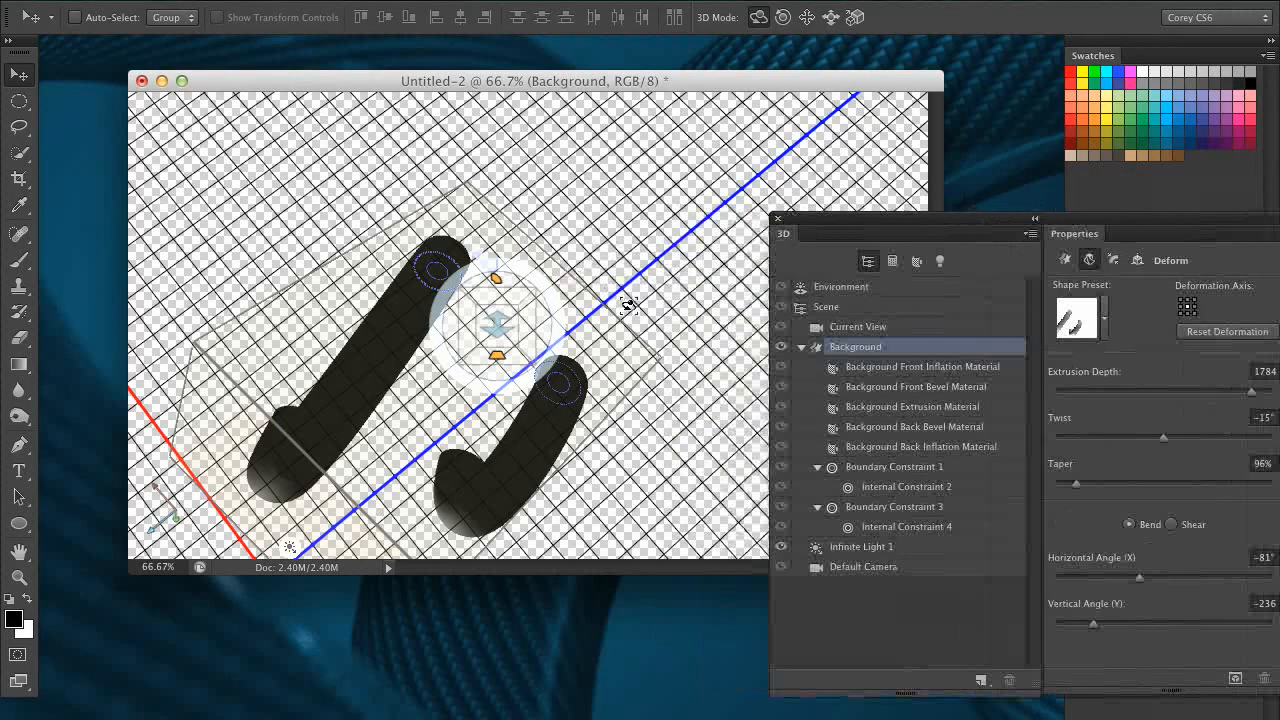
Bend the mesh to a Horizontal Angle of about 210° and a Vertical Angle of about -224°, and rotate it to show the curl
mouse_move(529, 336)
left_mouse_down()
mouse_move(603, 316)
mouse_move(462, 330)
mouse_move(313, 530)
mouse_move(385, 435)
mouse_move(750, 168)
mouse_move(865, 166)
left_mouse_up()
left_click_drag(1040, 218, 1090, 320)
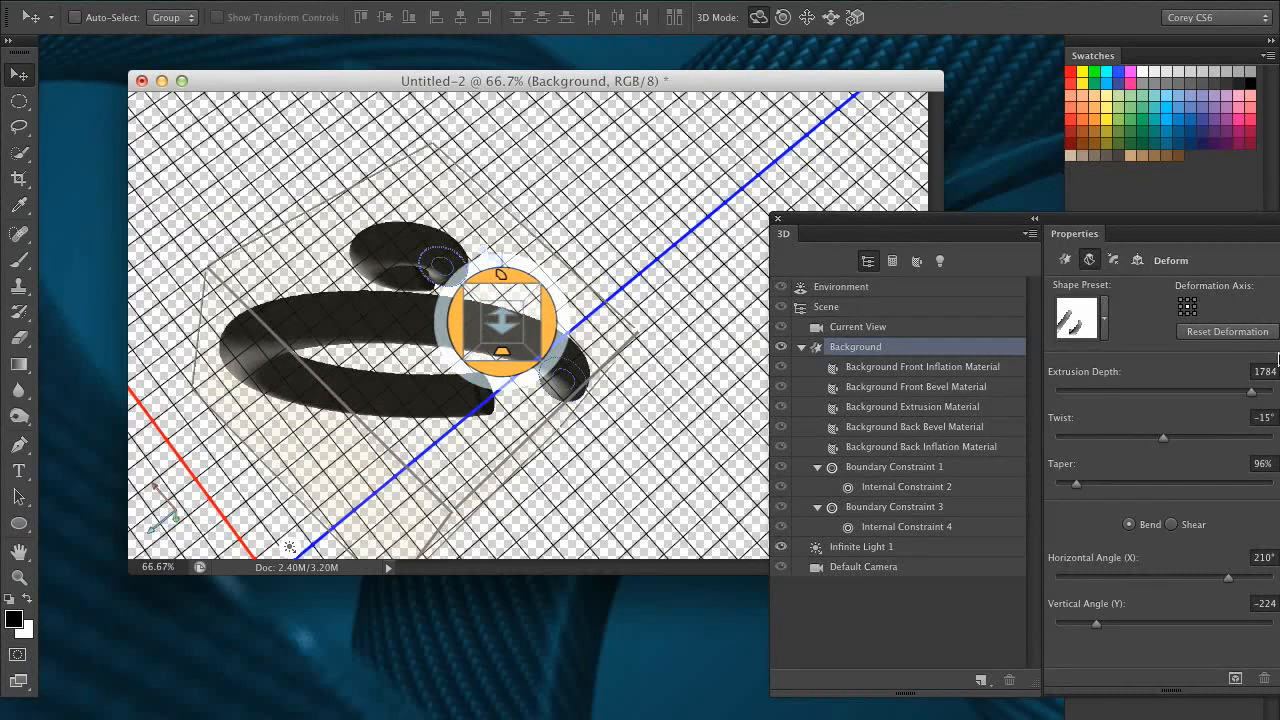
left_click_drag(800, 218, 886, 236)
left_click_drag(625, 443, 803, 212)
Bring the floating panels fully into view and show the Background object's Mesh properties
left_click_drag(957, 237, 777, 241)
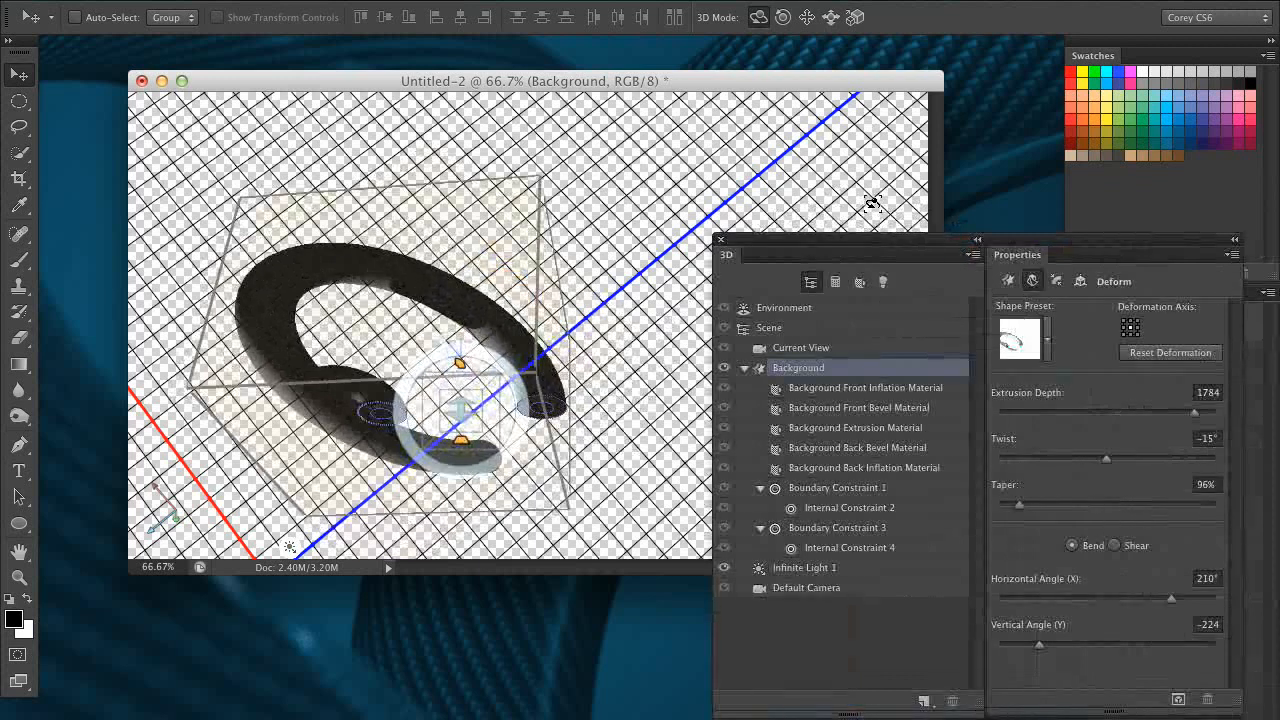
left_click_drag(821, 242, 725, 215)
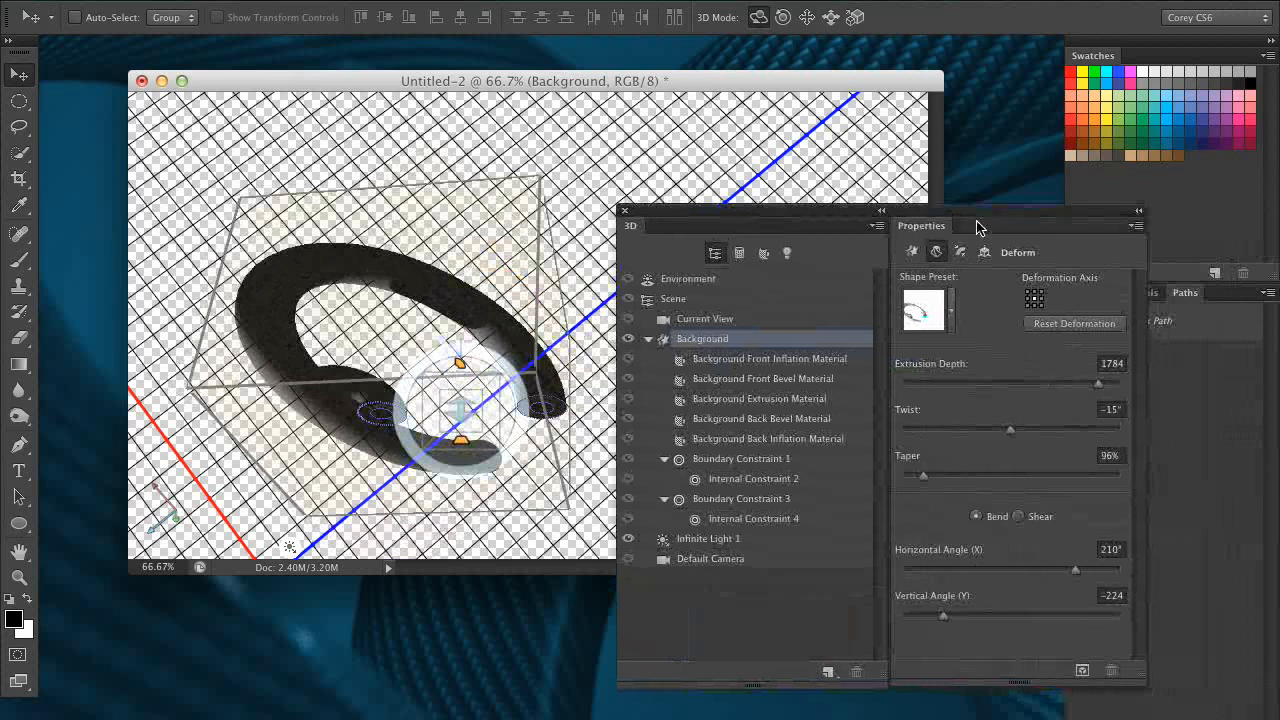
left_click(911, 252)
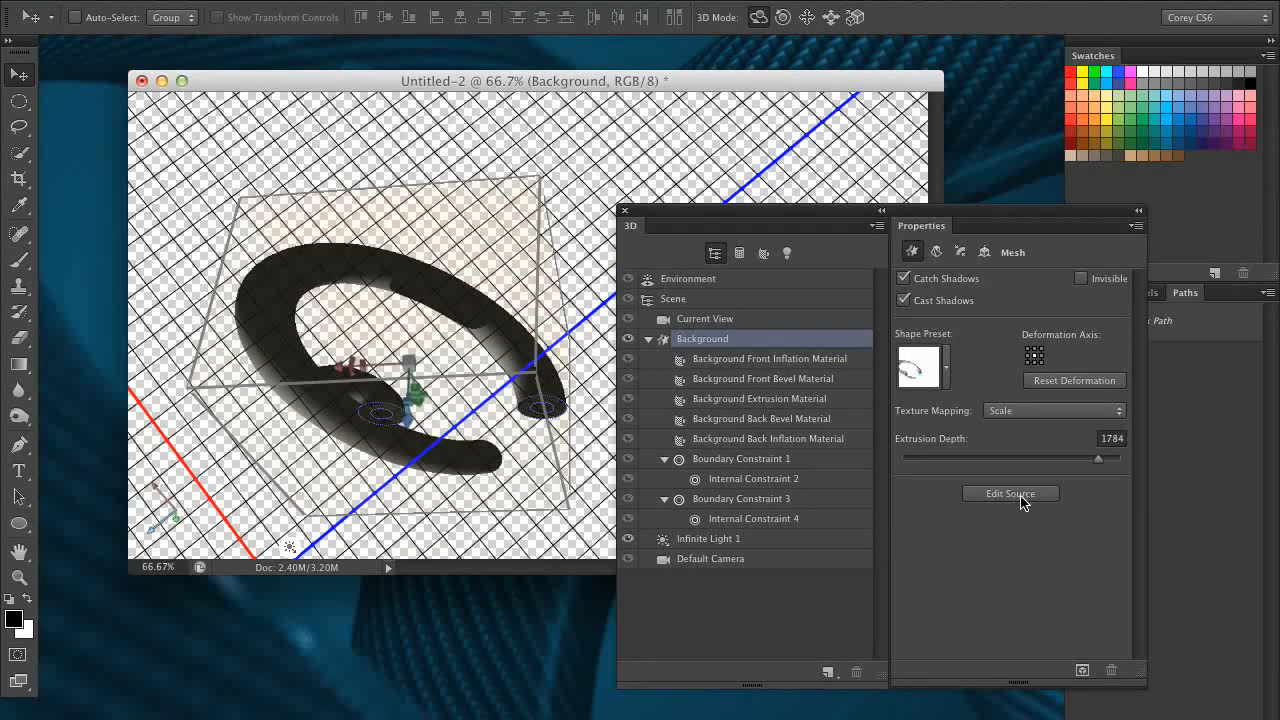